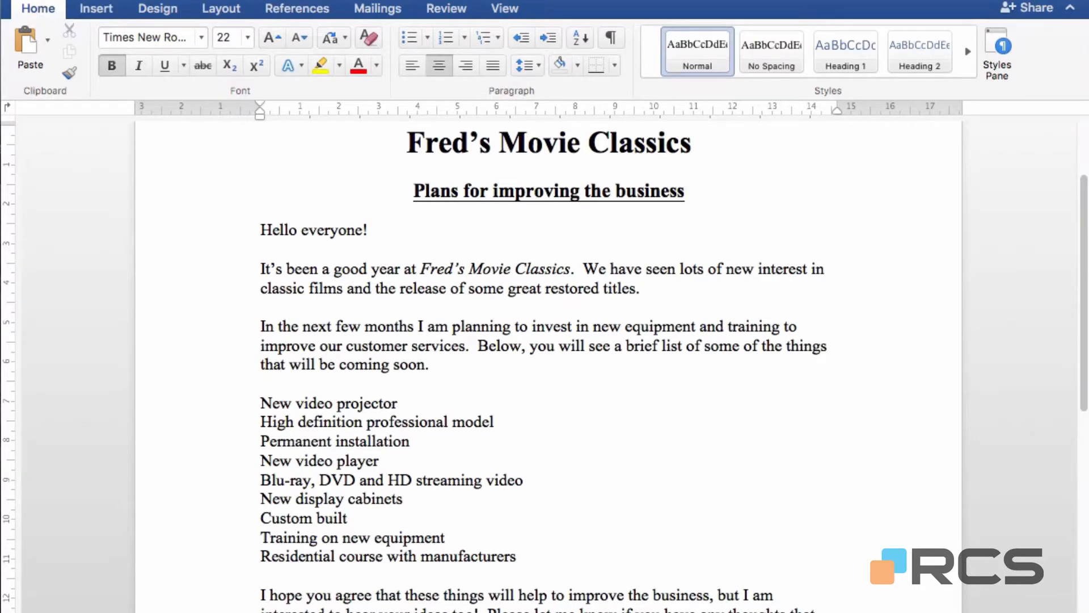
Turn the lines from "New video projector" through "Residential course with manufacturers" into a bulleted list.
scroll(864, 280, down, 1)
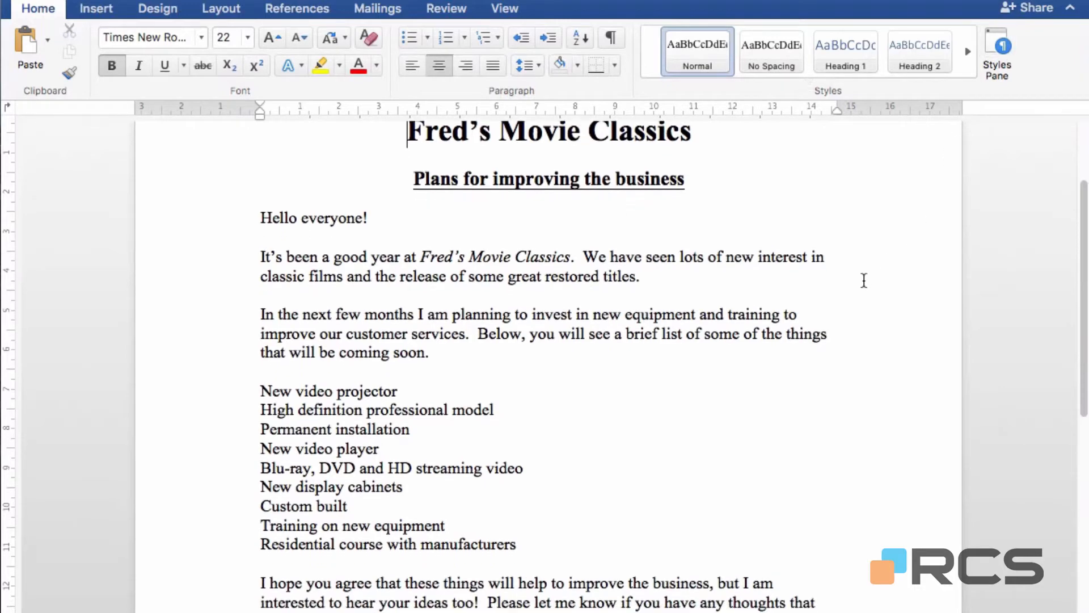
scroll(864, 281, down, 5)
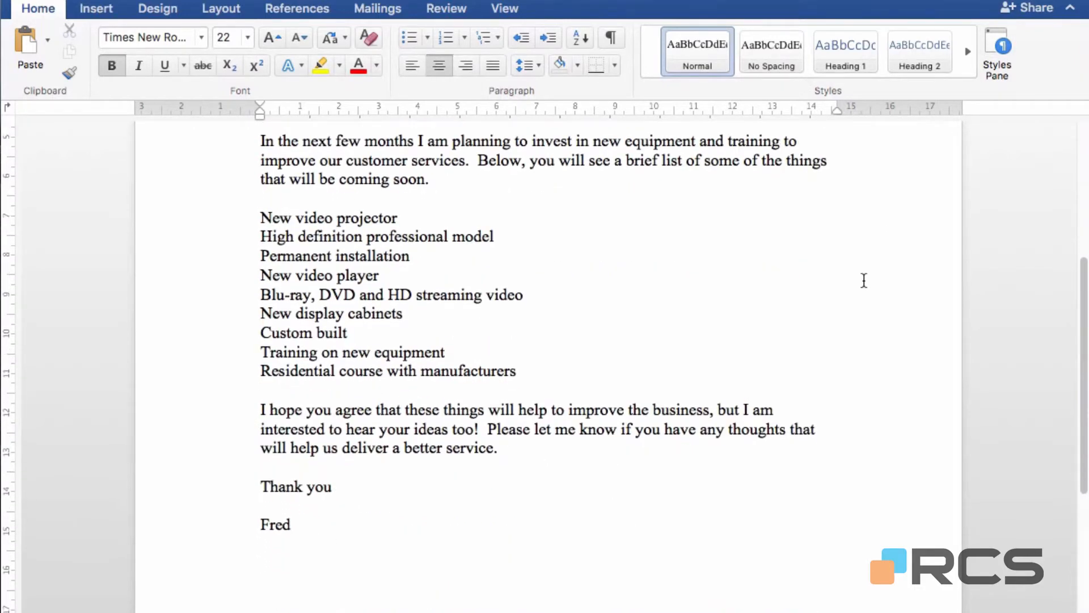
scroll(863, 280, down, 2)
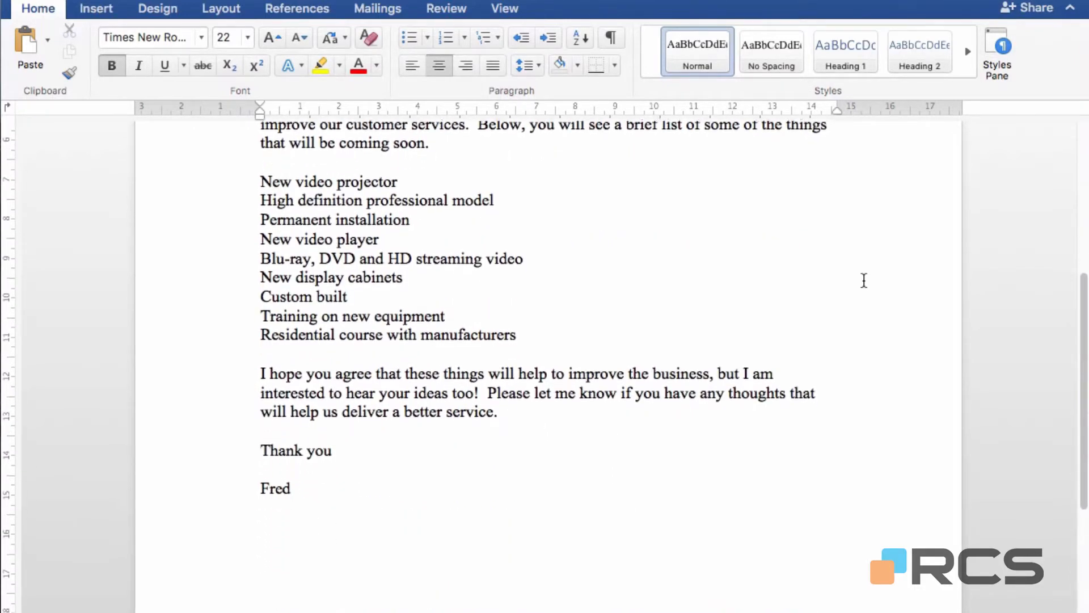
scroll(863, 280, down, 1)
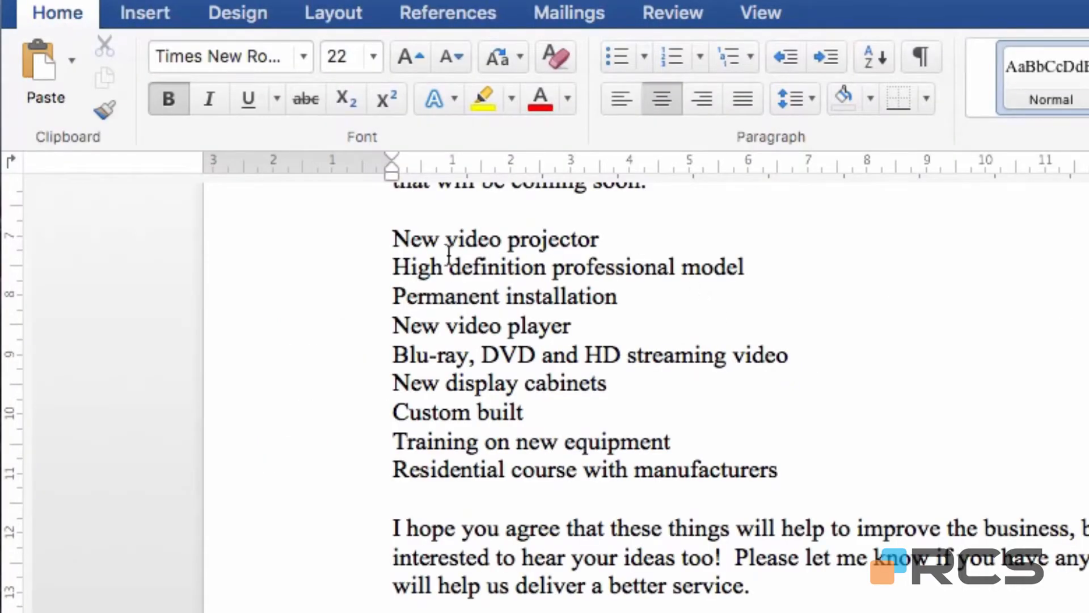
click(389, 238)
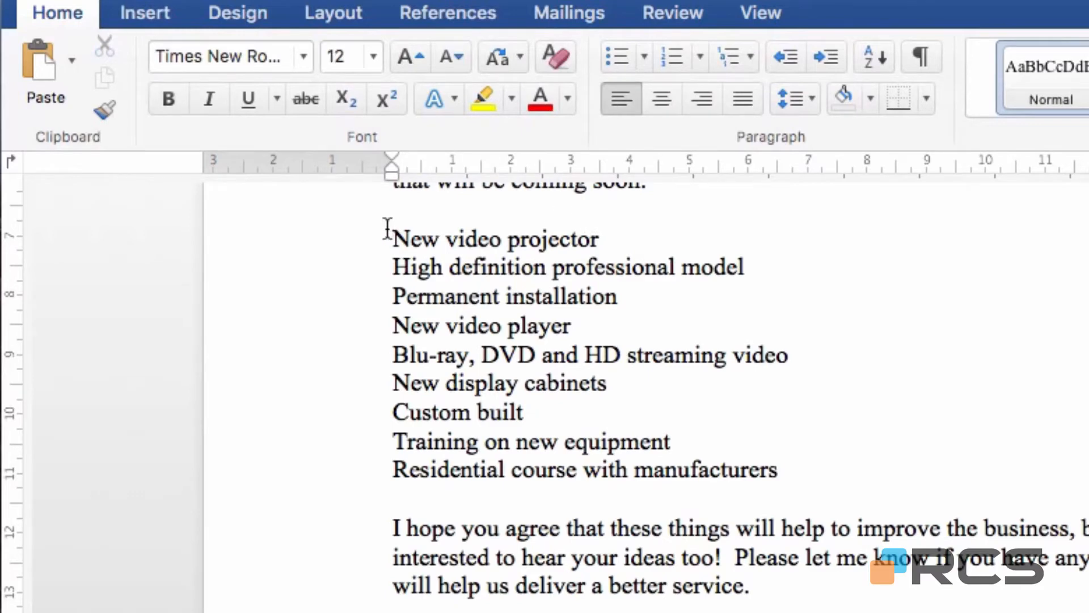
shift+click(817, 470)
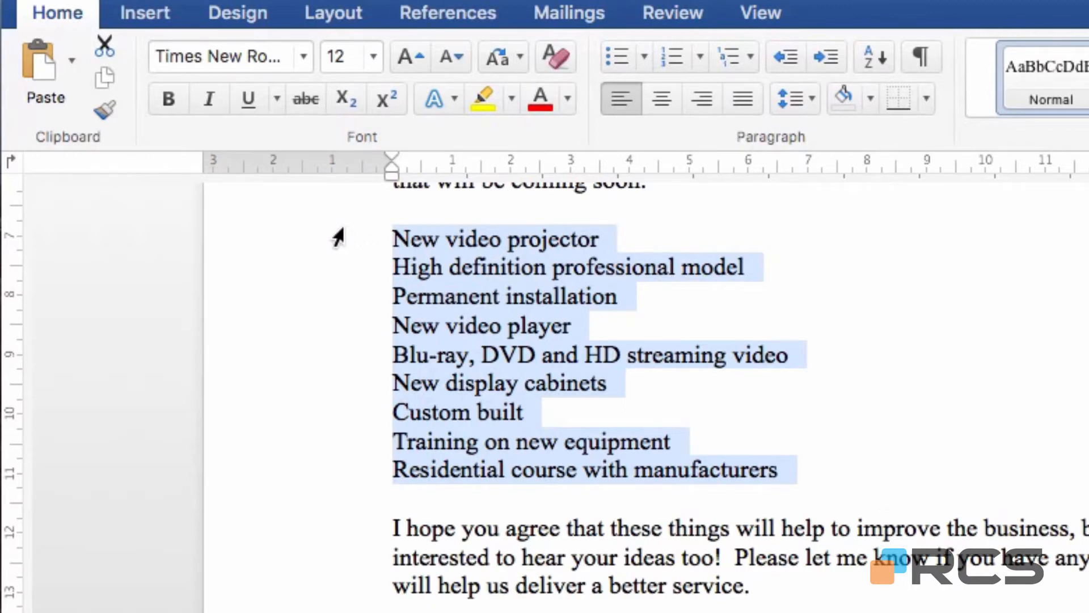
drag(338, 237, 323, 466)
click(619, 46)
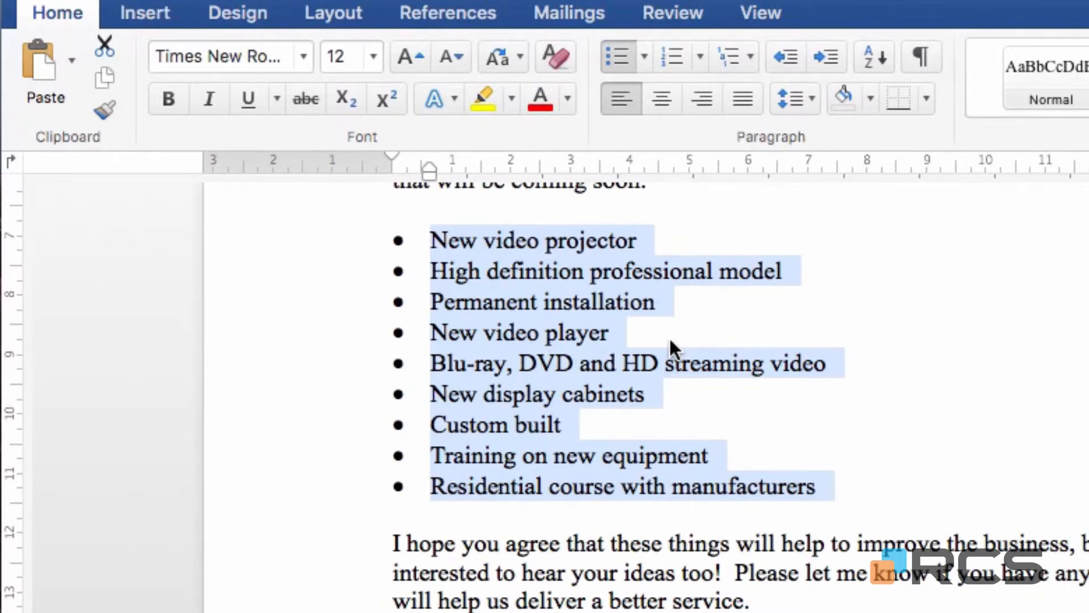
Indent the whole bulleted list by three levels and bring it back to the margin, twice.
key(Tab)
key(Tab)
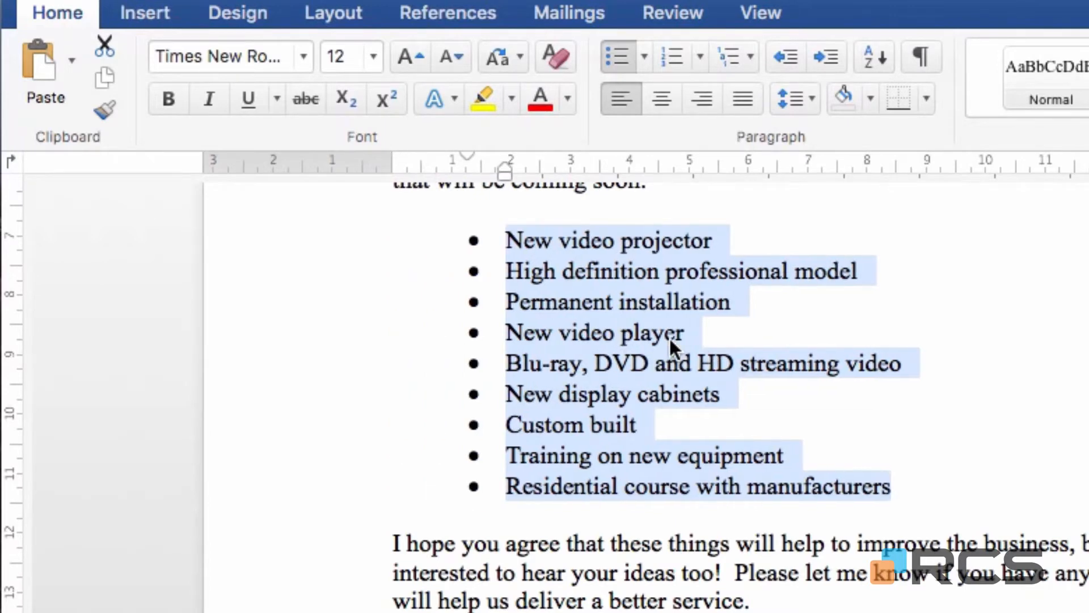
key(Tab)
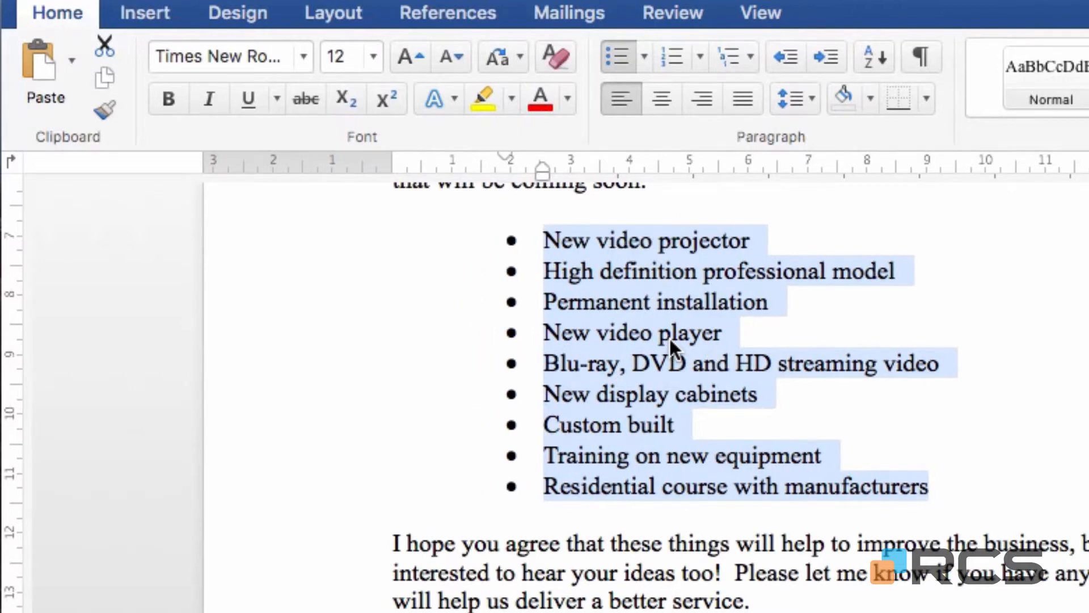
key(shift+Tab)
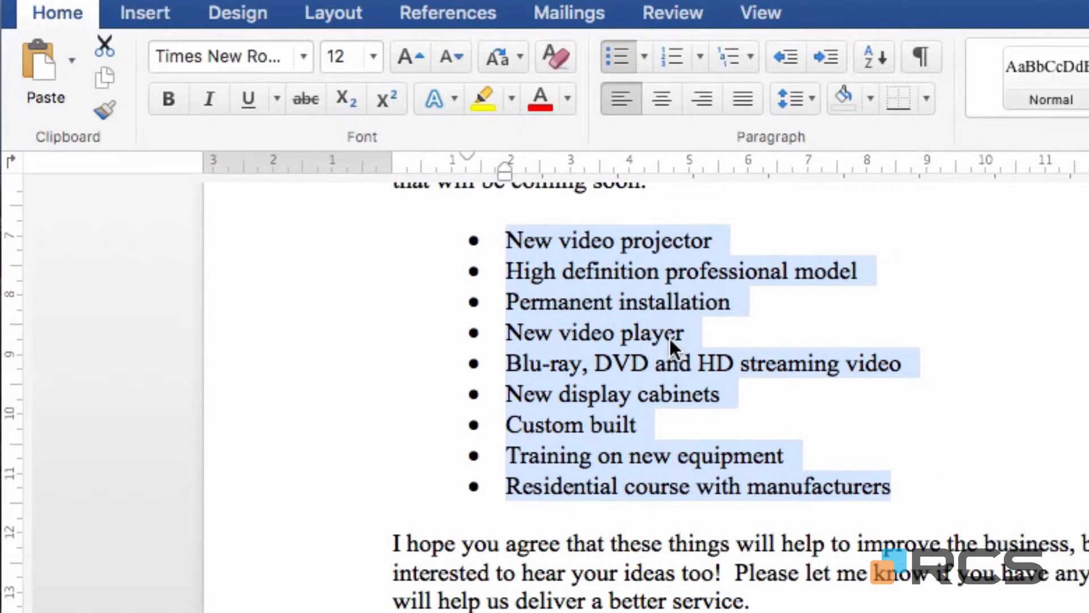
key(shift+Tab)
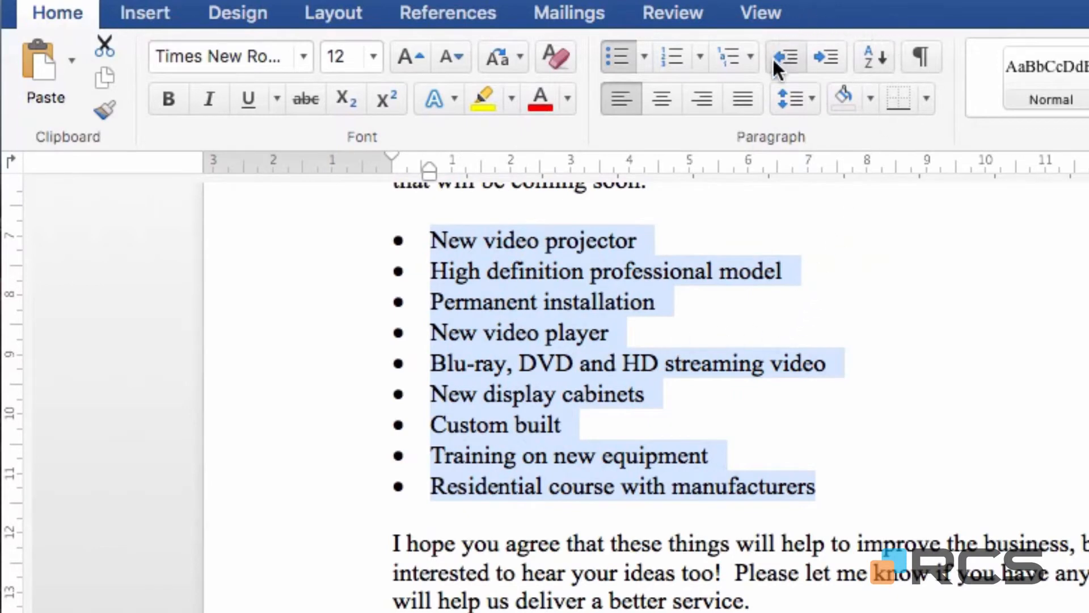
click(830, 60)
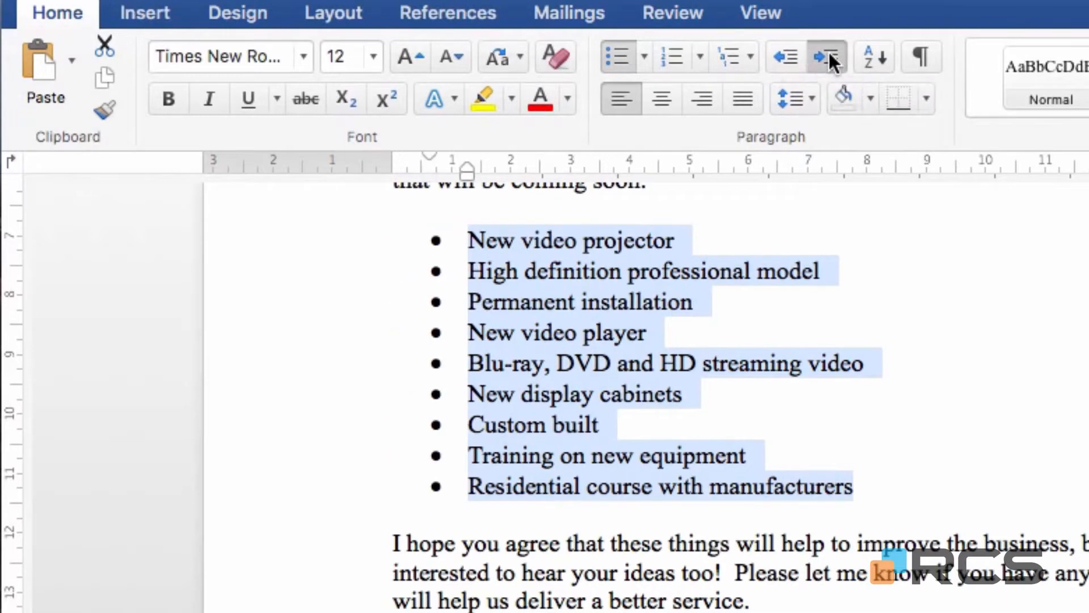
click(830, 59)
click(828, 56)
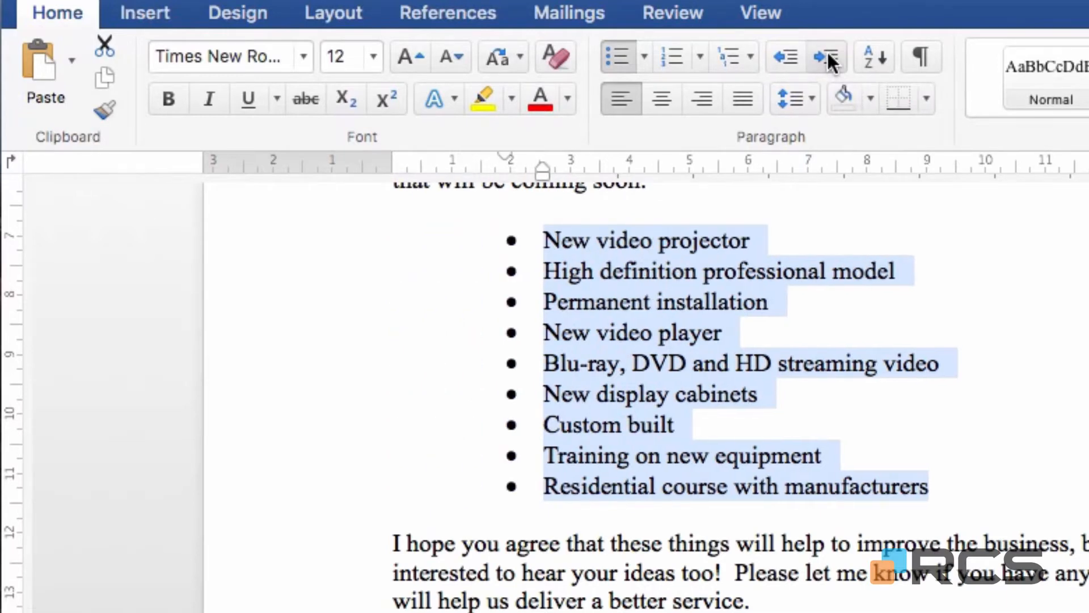
click(786, 55)
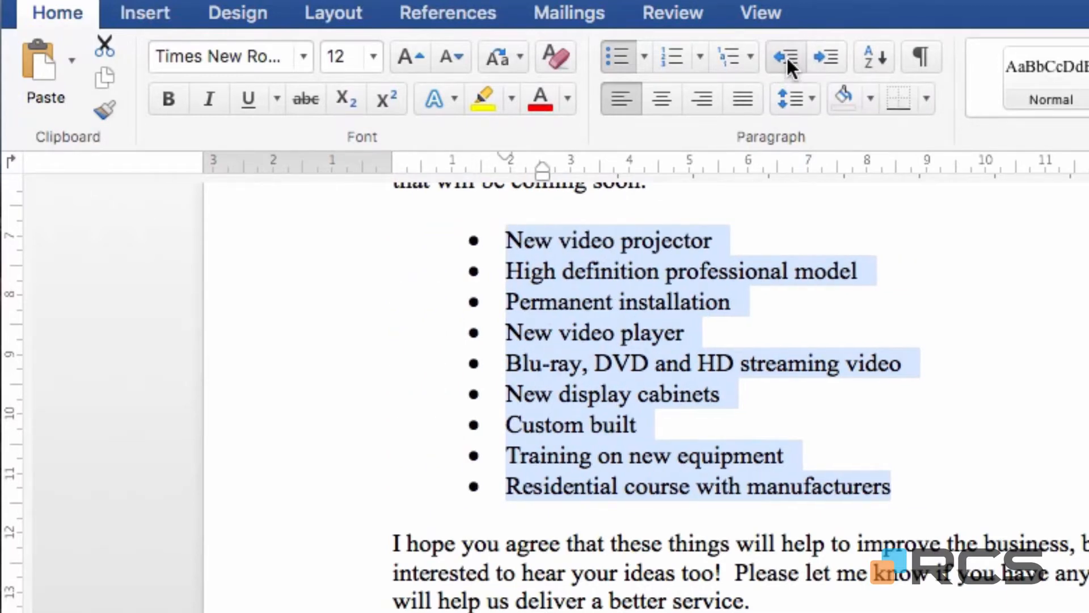
click(786, 55)
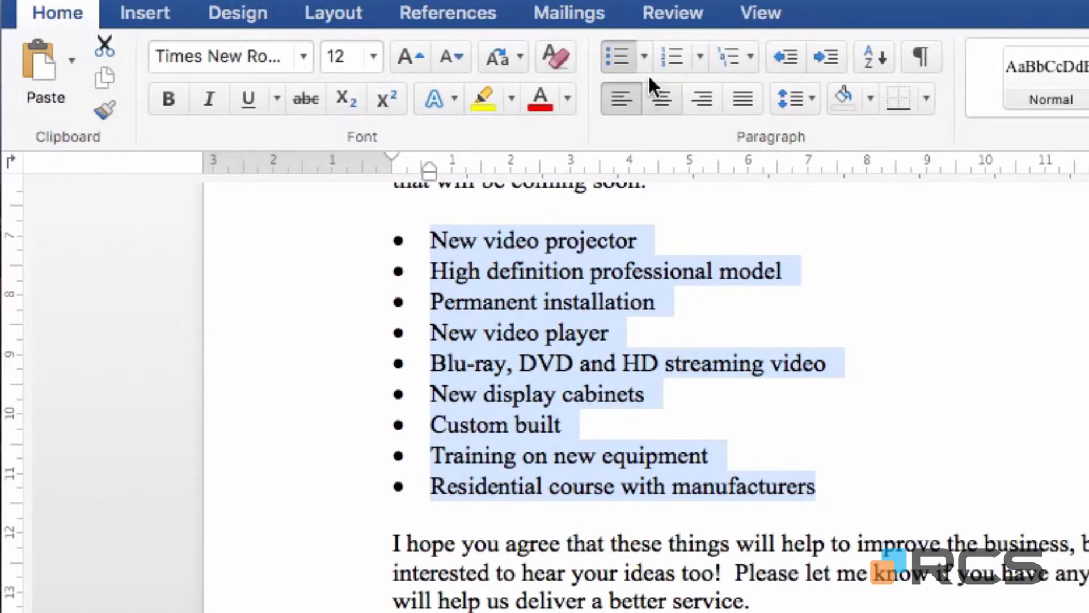
Change the list's round bullets to the arrowhead style from the Bullet Library.
click(644, 57)
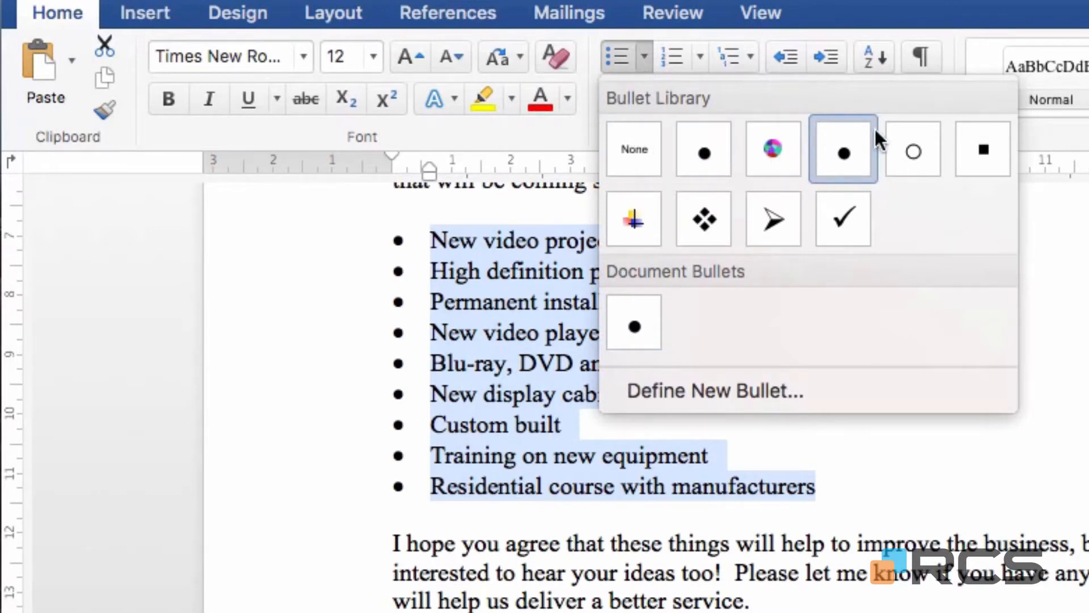
click(772, 222)
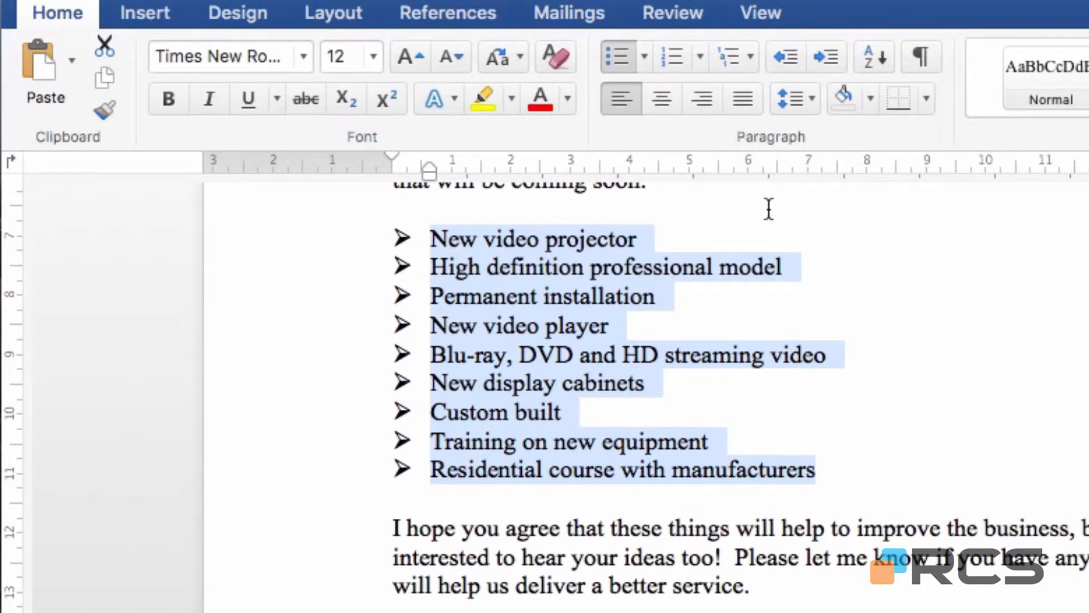
Start defining a new symbol bullet for the list and look through the symbol fonts, staying with Wingdings.
click(640, 47)
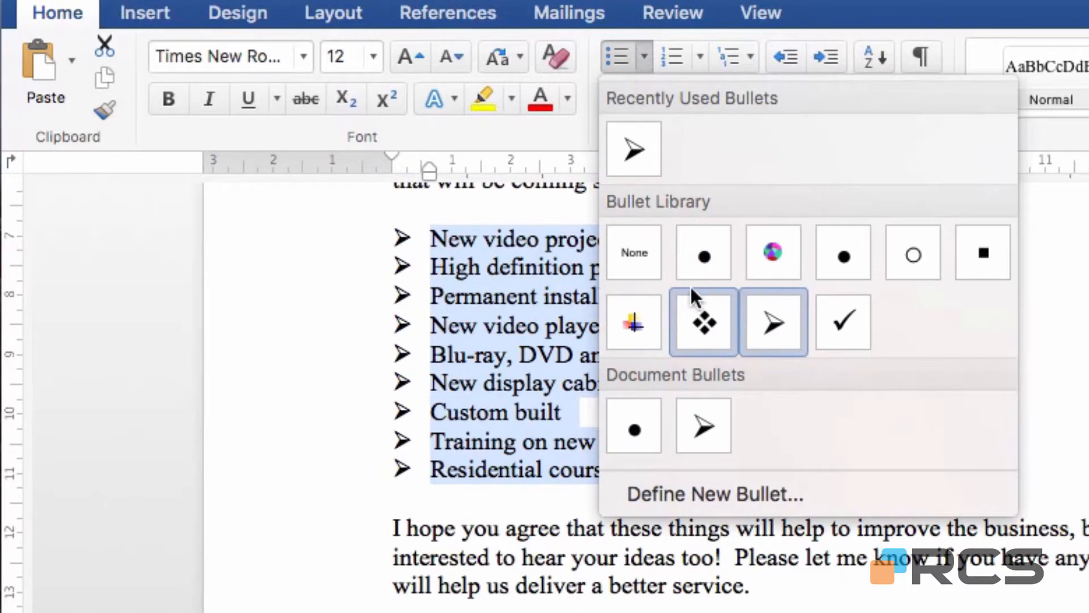
click(754, 499)
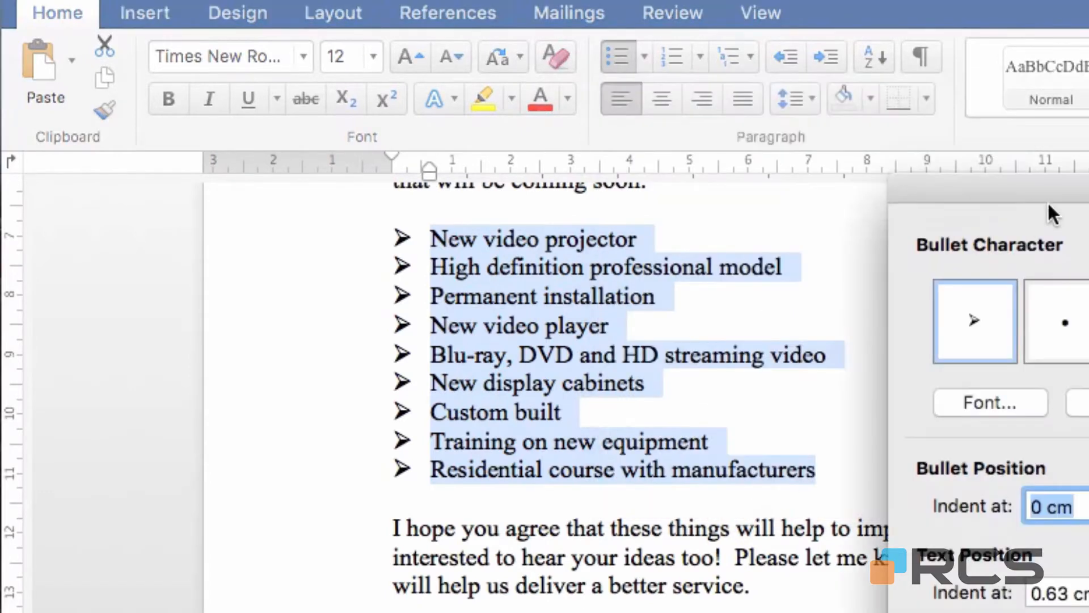
drag(1055, 192, 978, 221)
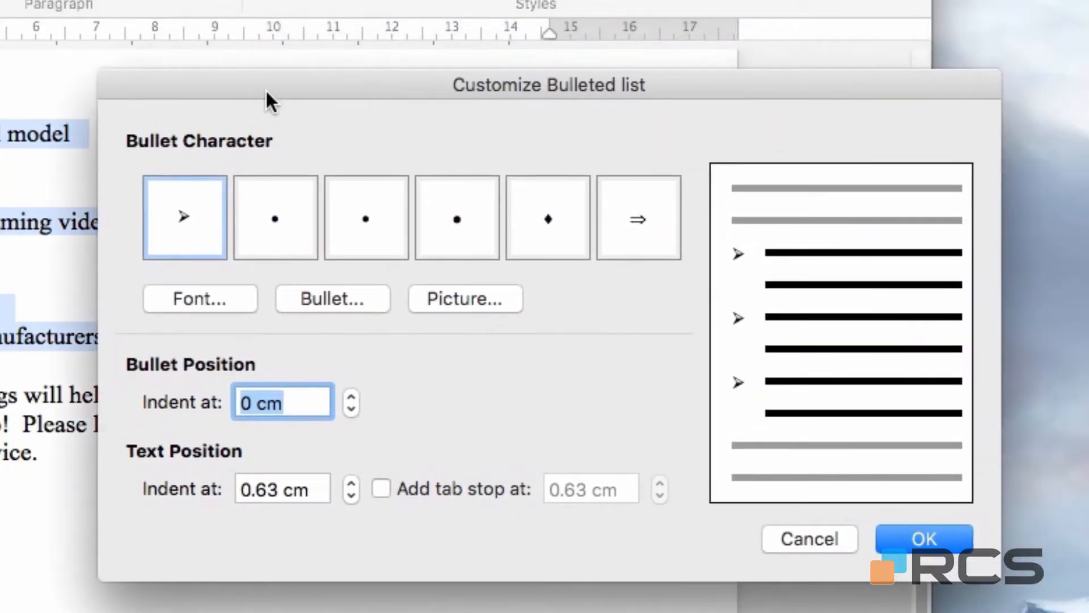
click(336, 298)
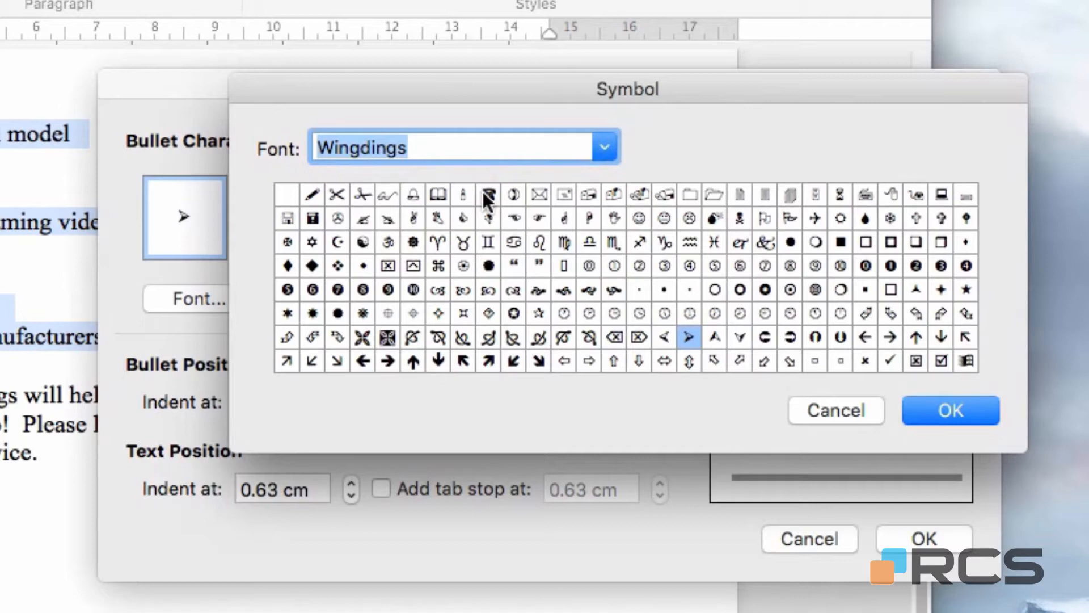
click(605, 148)
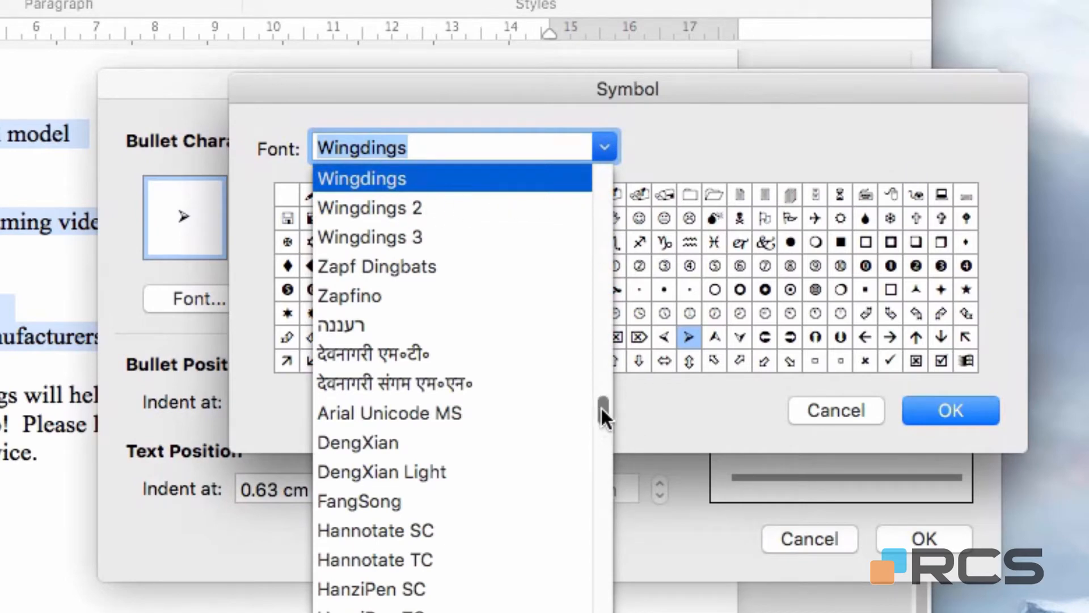
drag(601, 407, 602, 403)
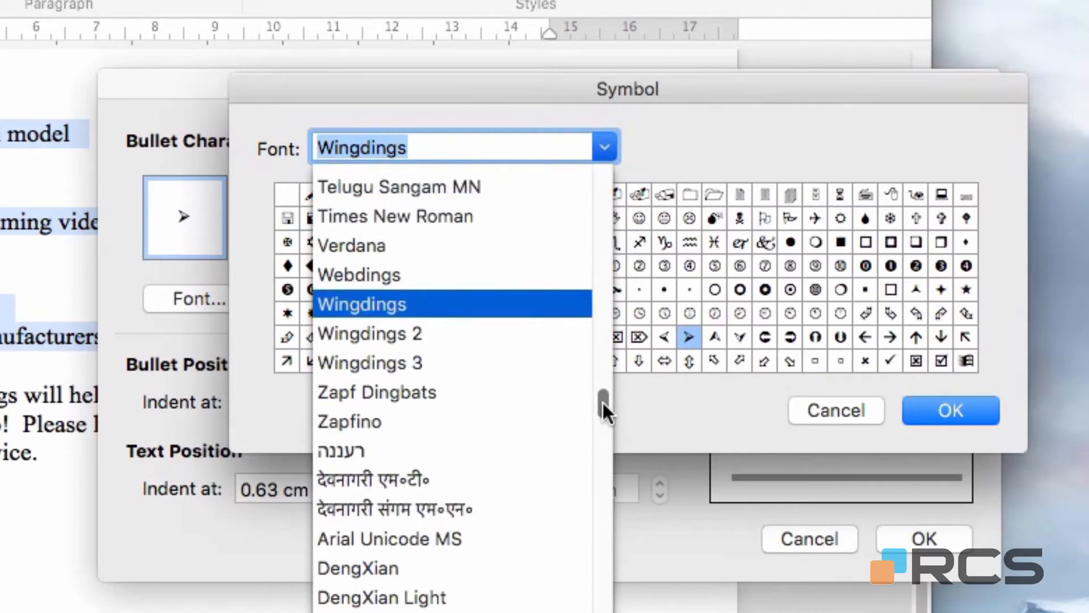
click(396, 346)
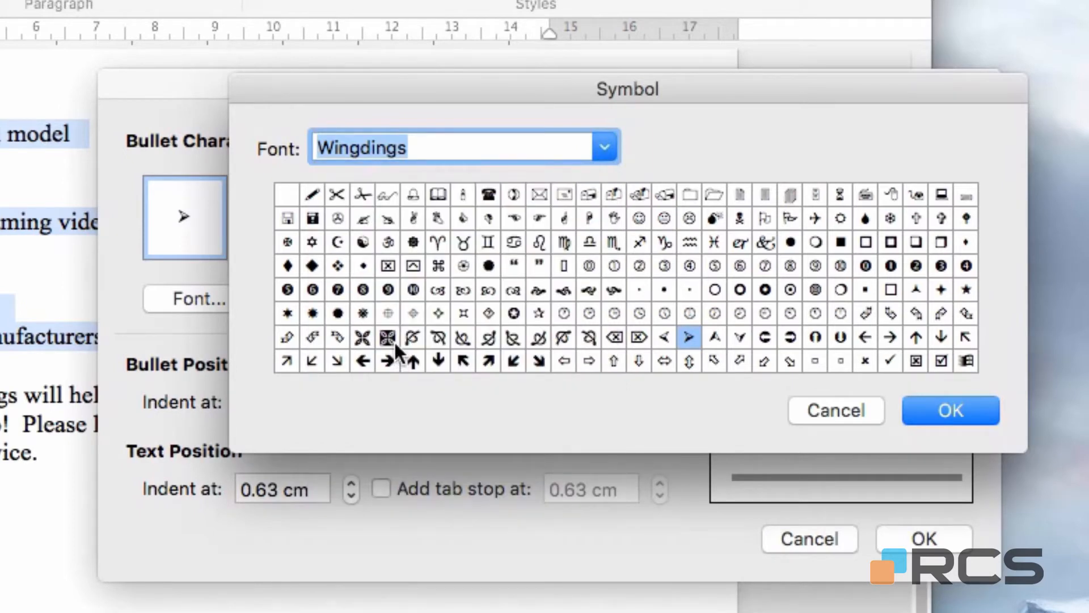
Pick the right-pointing hand from the Wingdings symbols and apply it as the list's bullet.
click(486, 218)
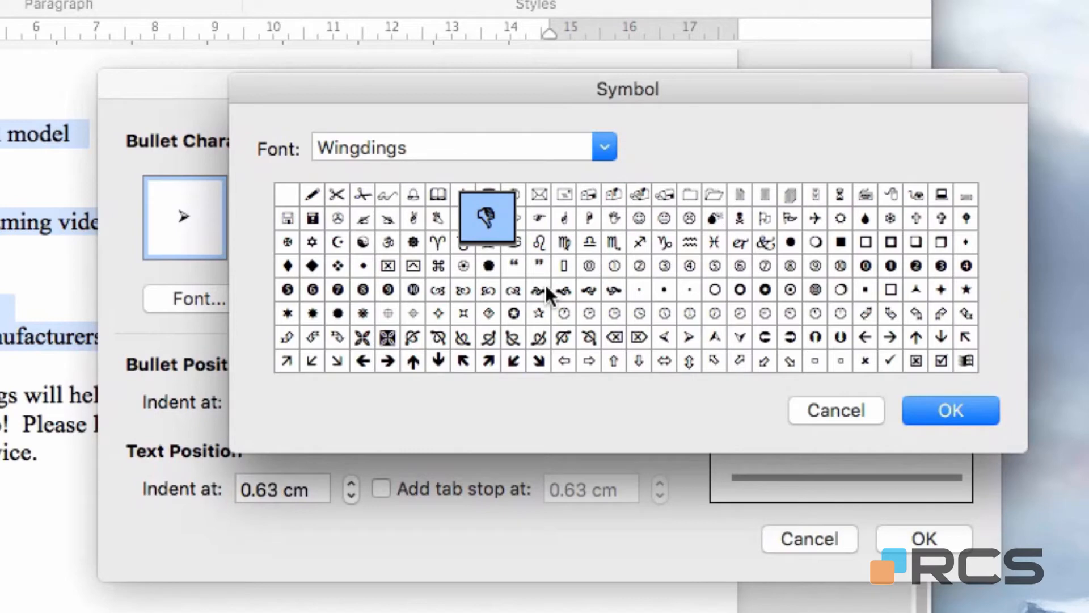
key(Right)
key(Right)
key(Right)
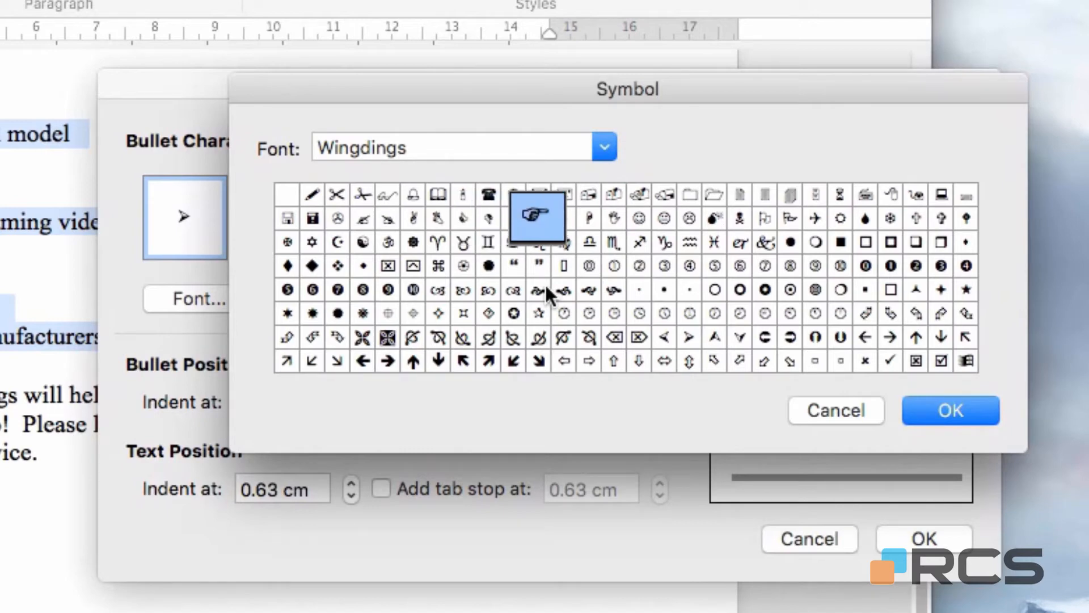
key(Down)
key(Down)
key(Left)
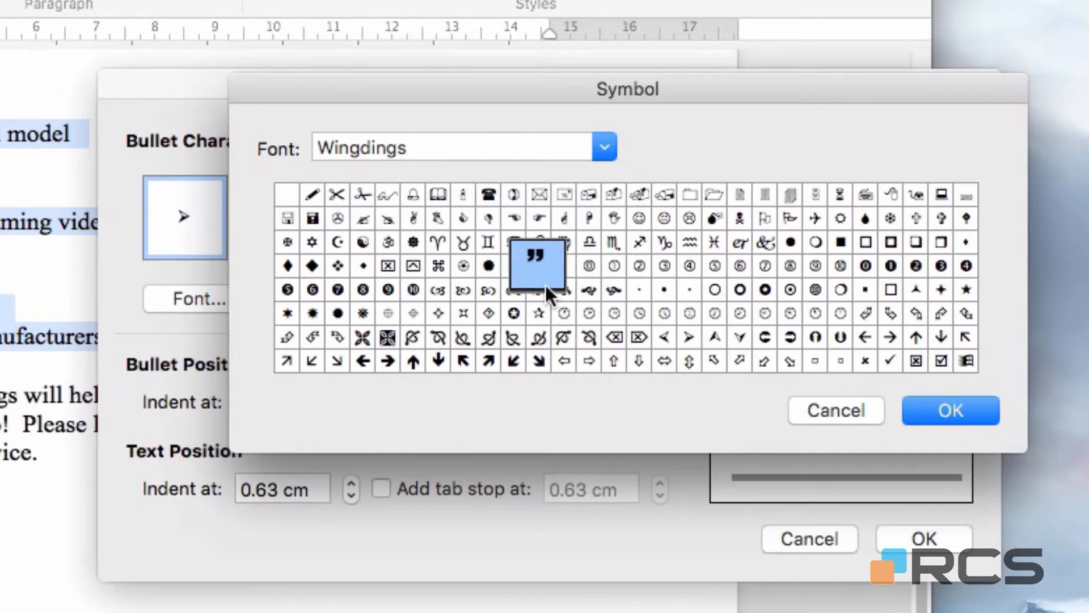
key(Down)
key(Down)
key(Left)
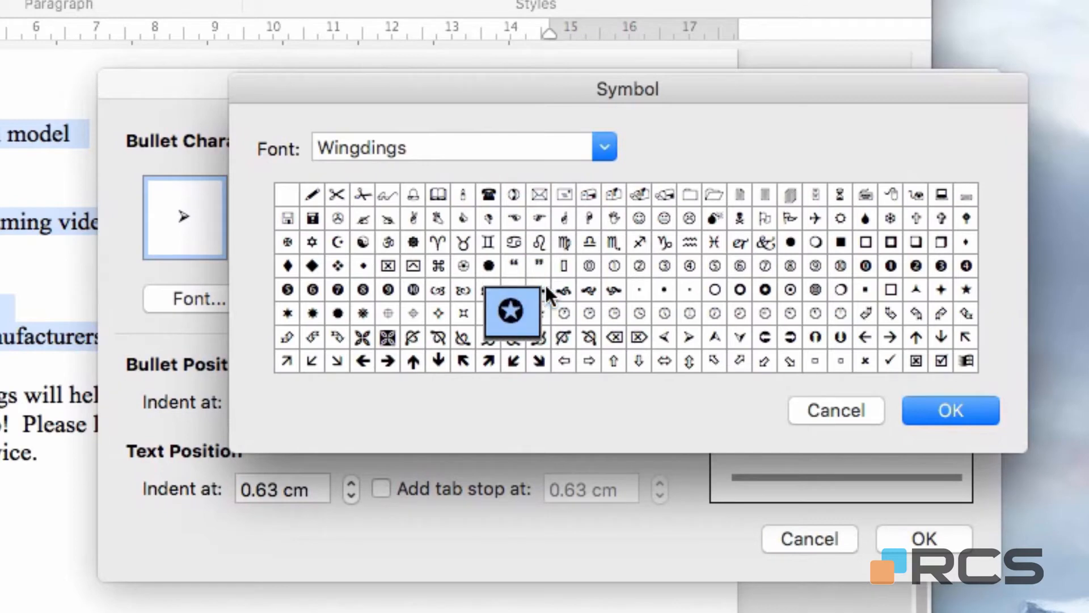
key(Left)
key(Up)
key(Up)
key(Up)
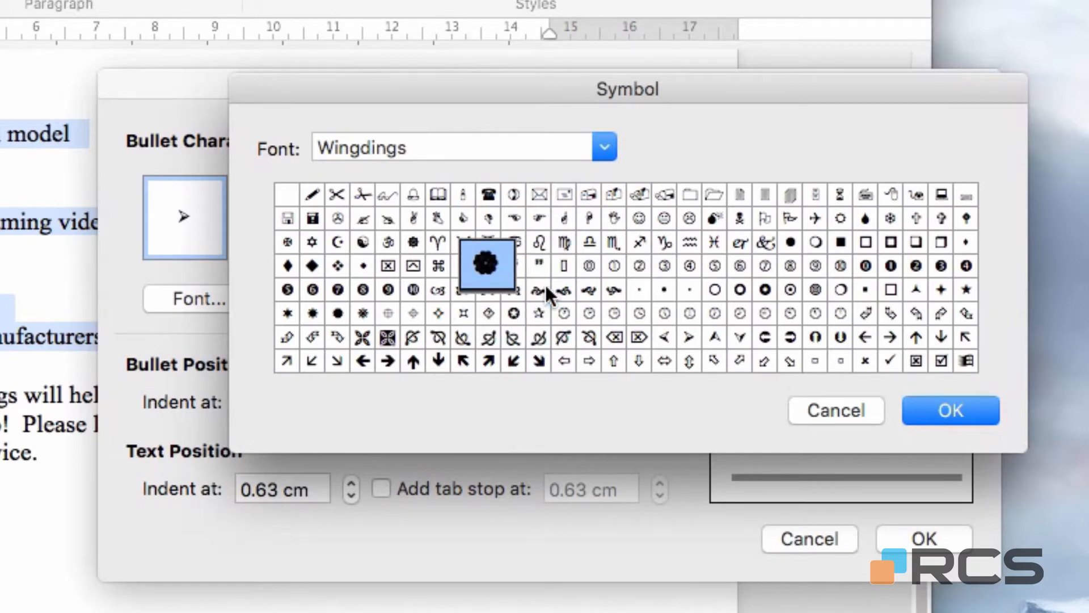
key(Up)
key(Right)
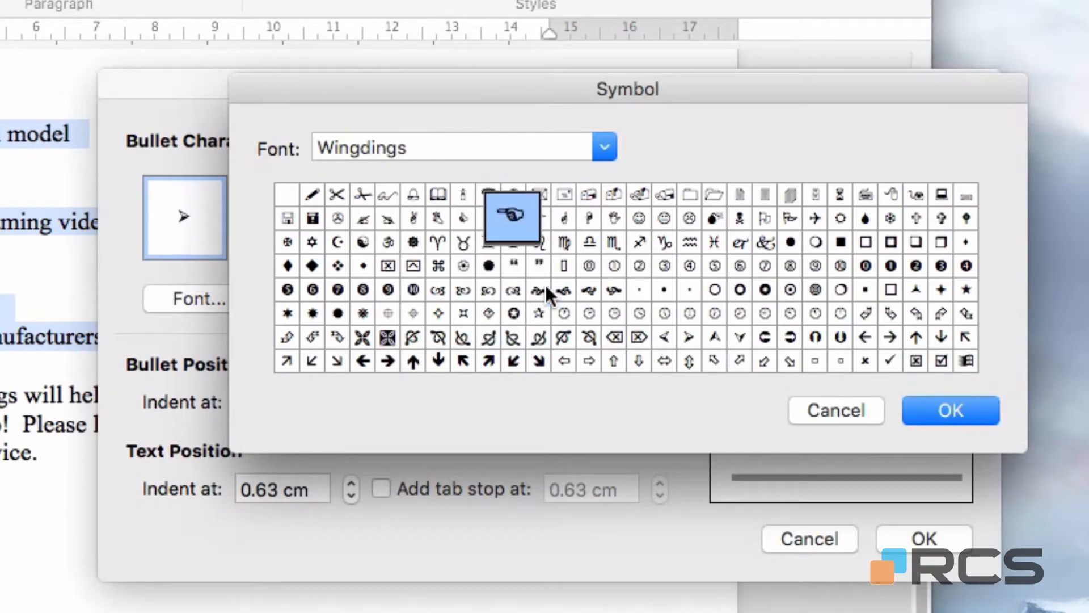
key(Right)
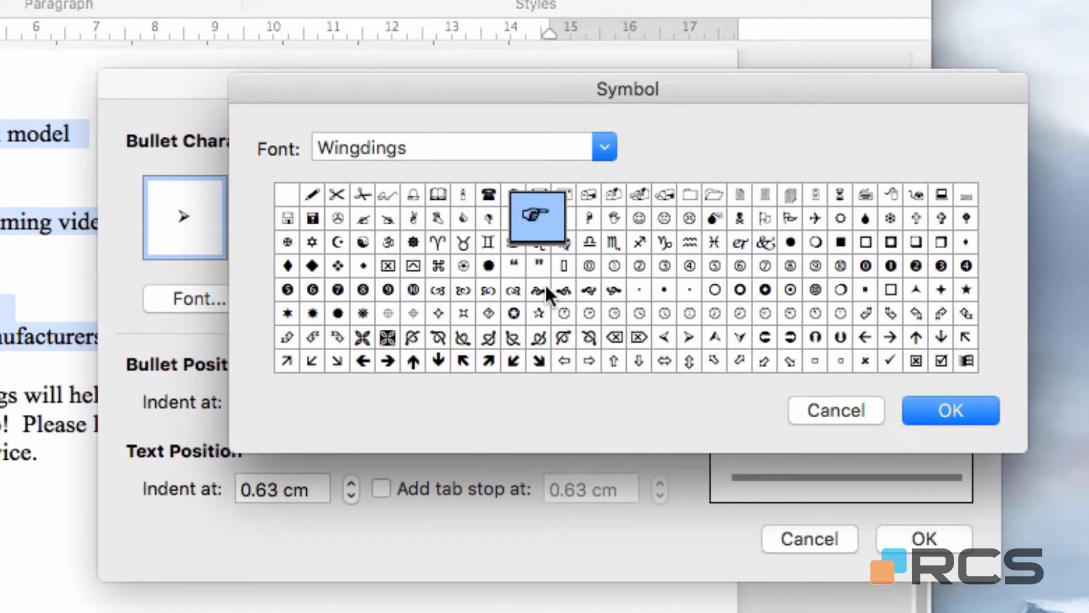
click(942, 412)
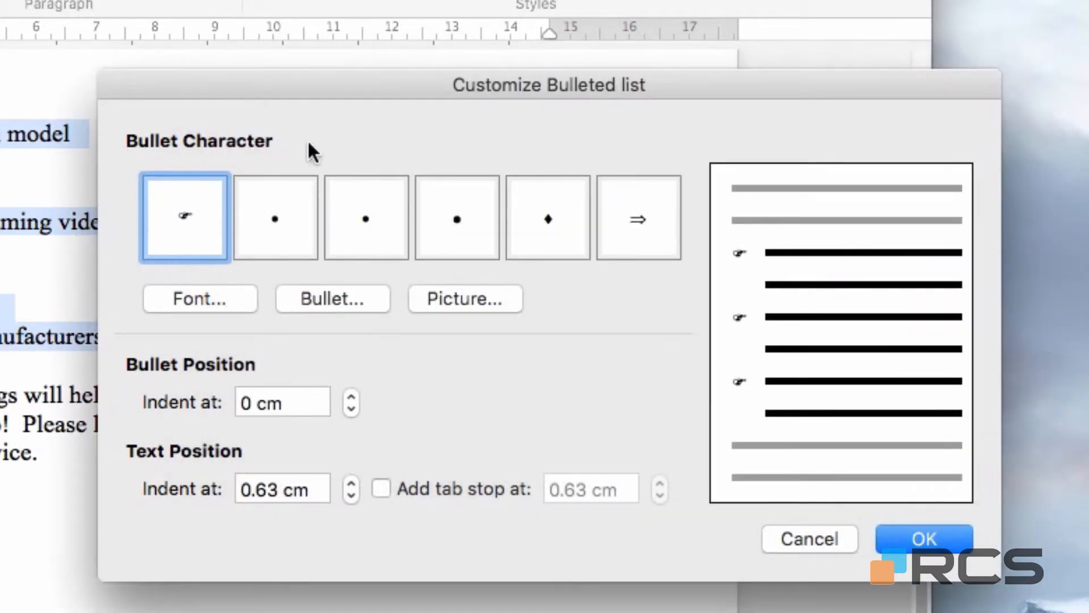
click(923, 539)
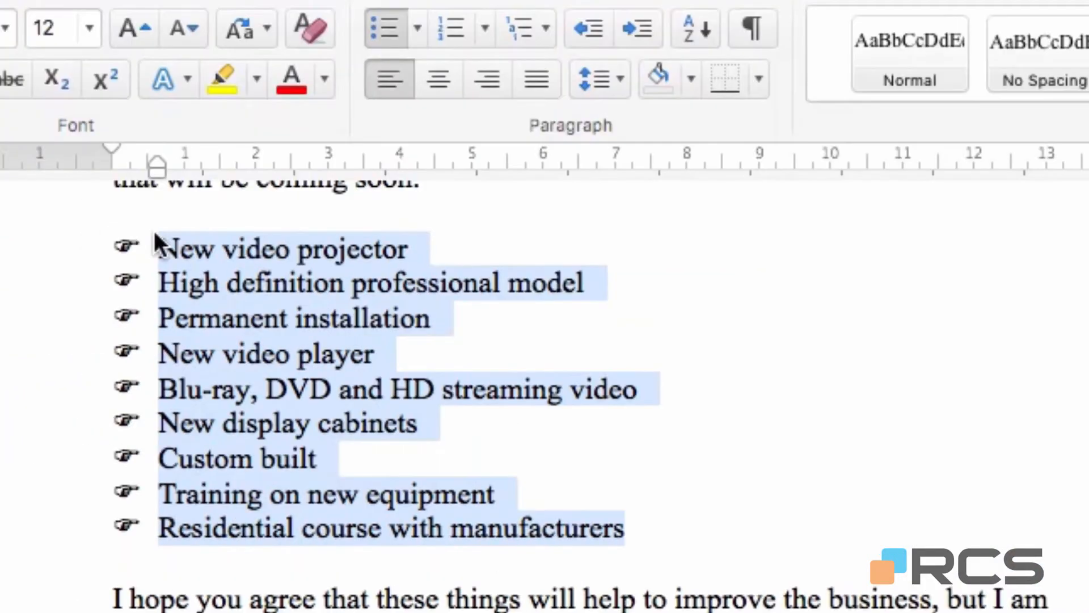
Switch the list's bullets from pointing hands back to the recently used arrowhead style.
click(422, 26)
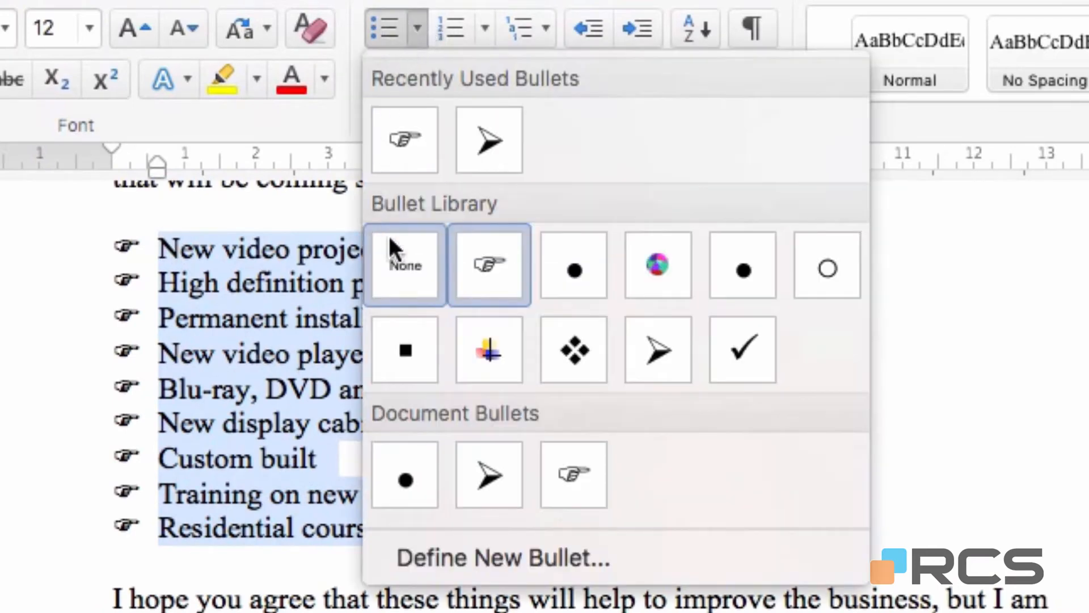
click(505, 136)
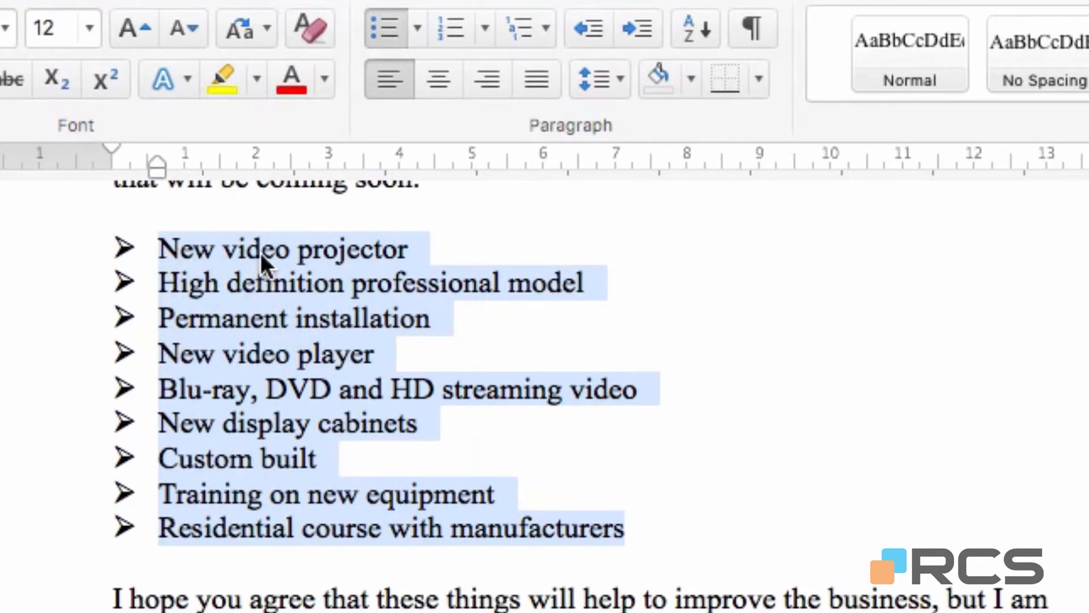
Indent the items "High definition professional model" and "Permanent installation" to the second list level, trying decrease and increase indent.
click(60, 288)
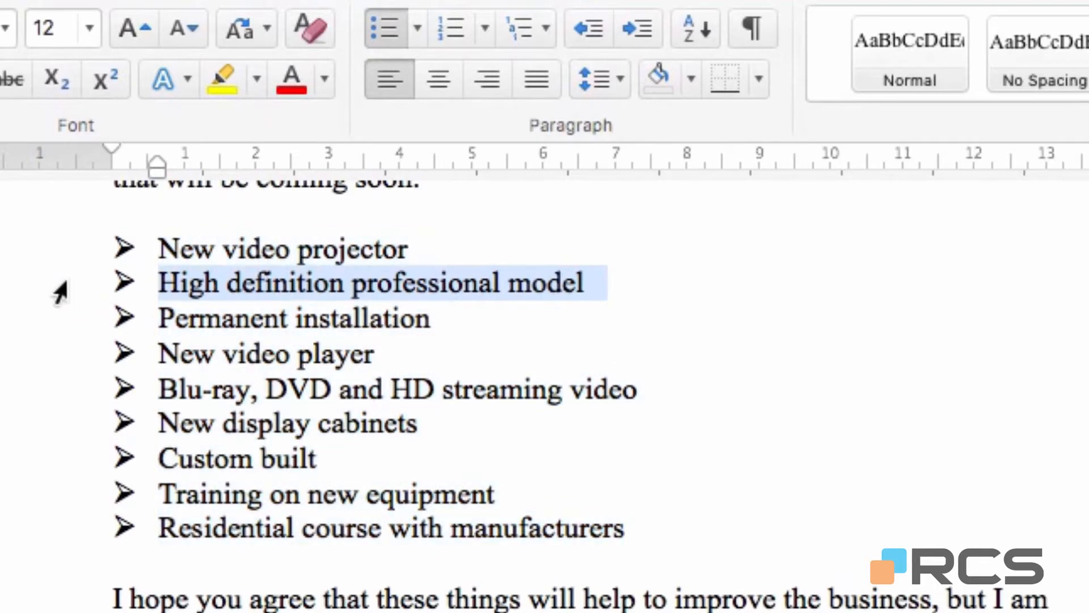
drag(62, 303, 58, 310)
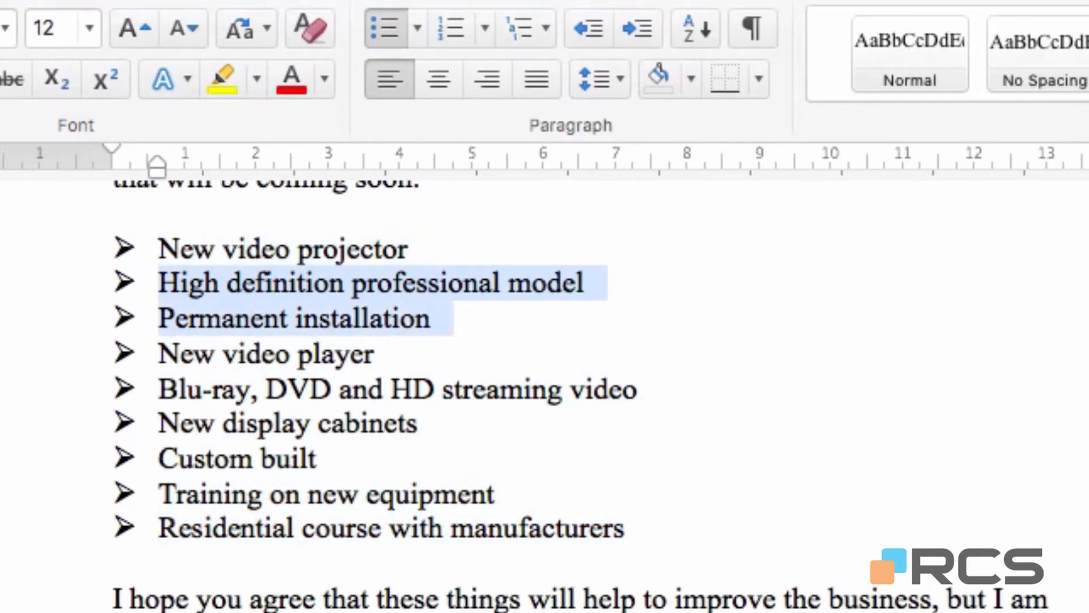
key(Tab)
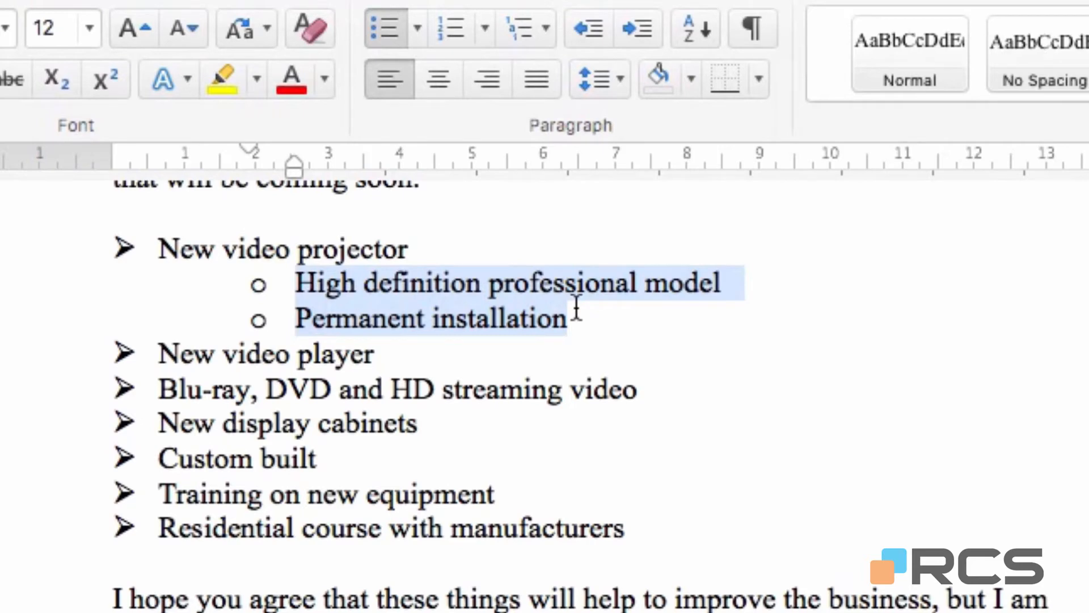
click(595, 23)
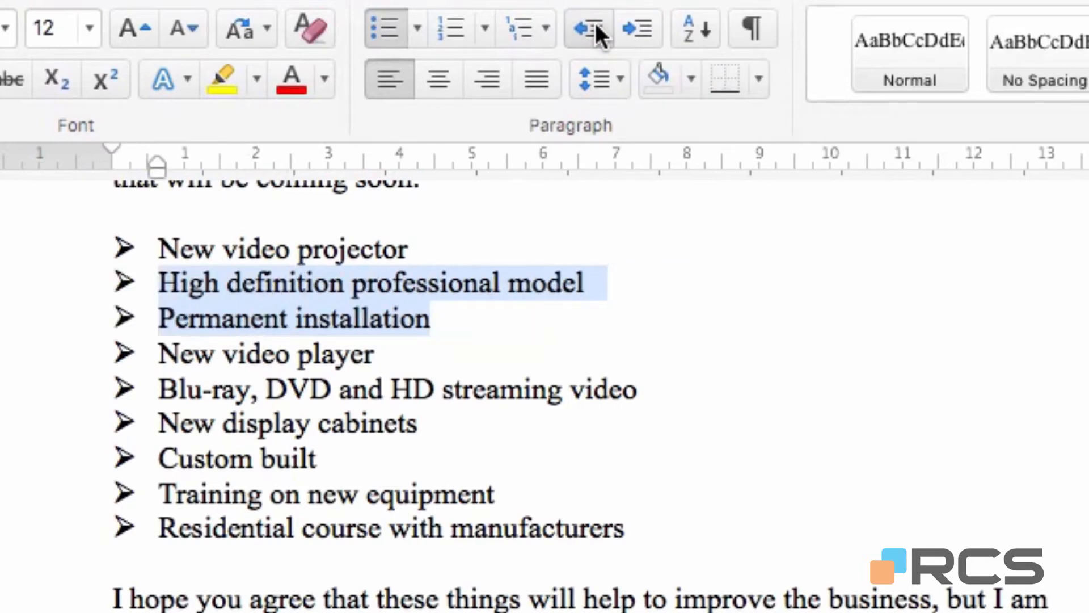
click(627, 19)
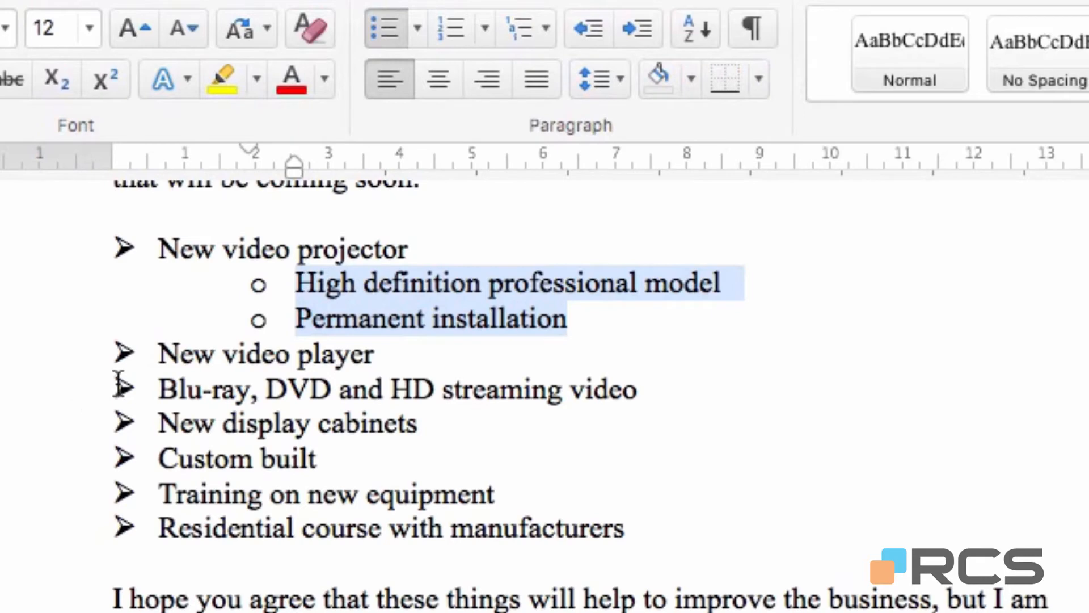
Demote "Blu-ray, DVD and HD streaming video", "Custom built" and "Residential course with manufacturers" to the second list level.
click(299, 388)
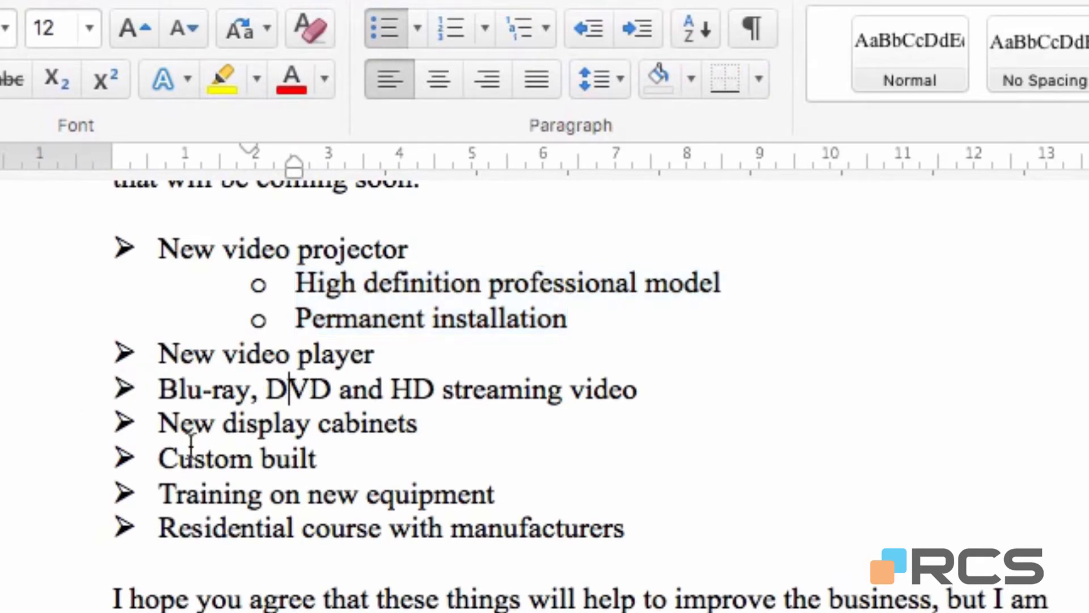
click(631, 28)
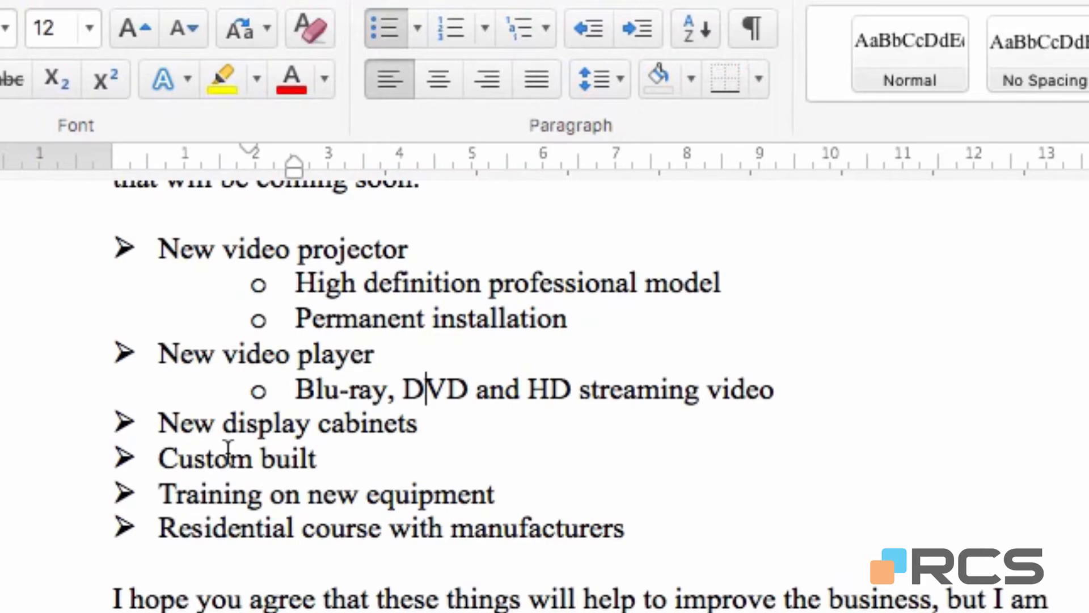
click(158, 457)
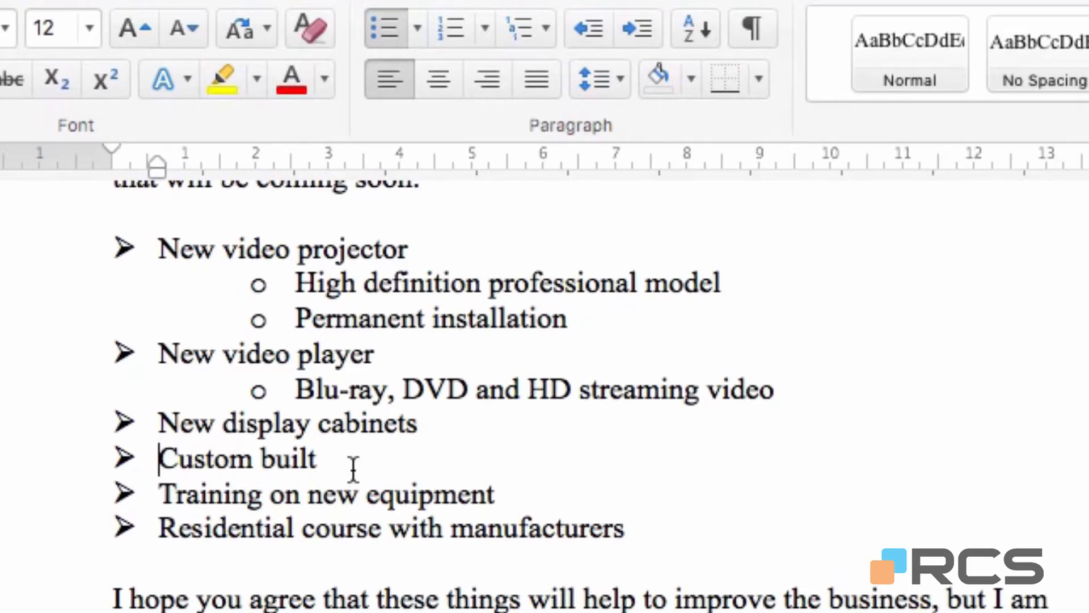
key(Tab)
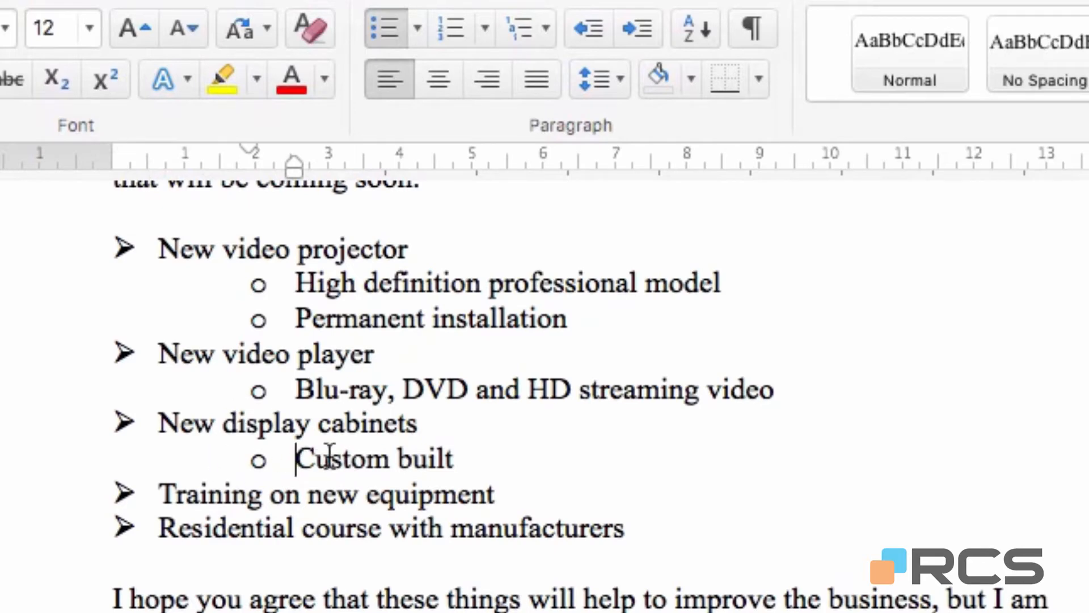
click(161, 527)
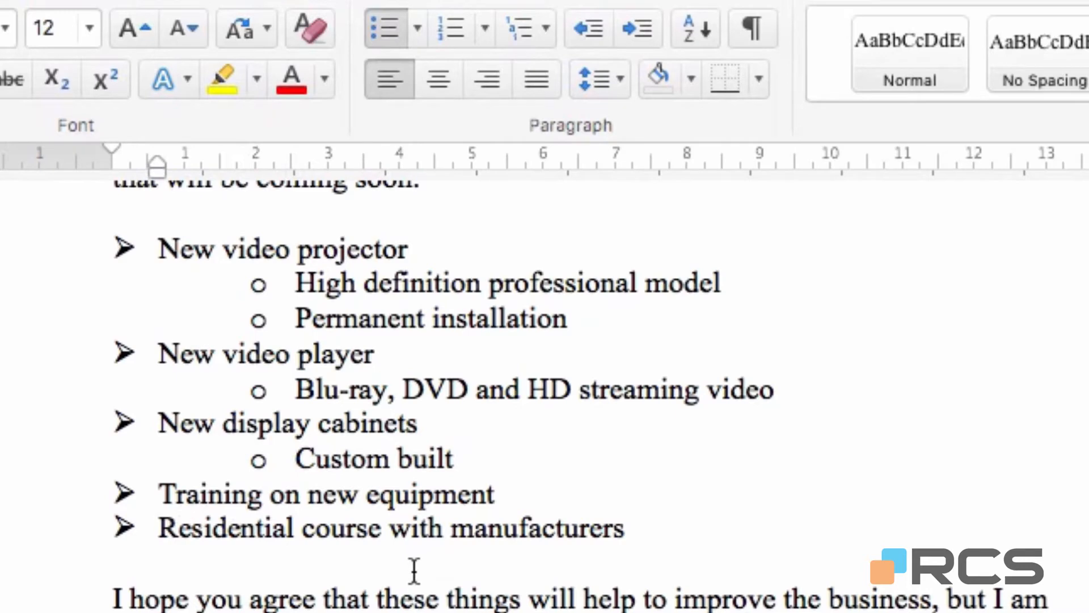
key(Tab)
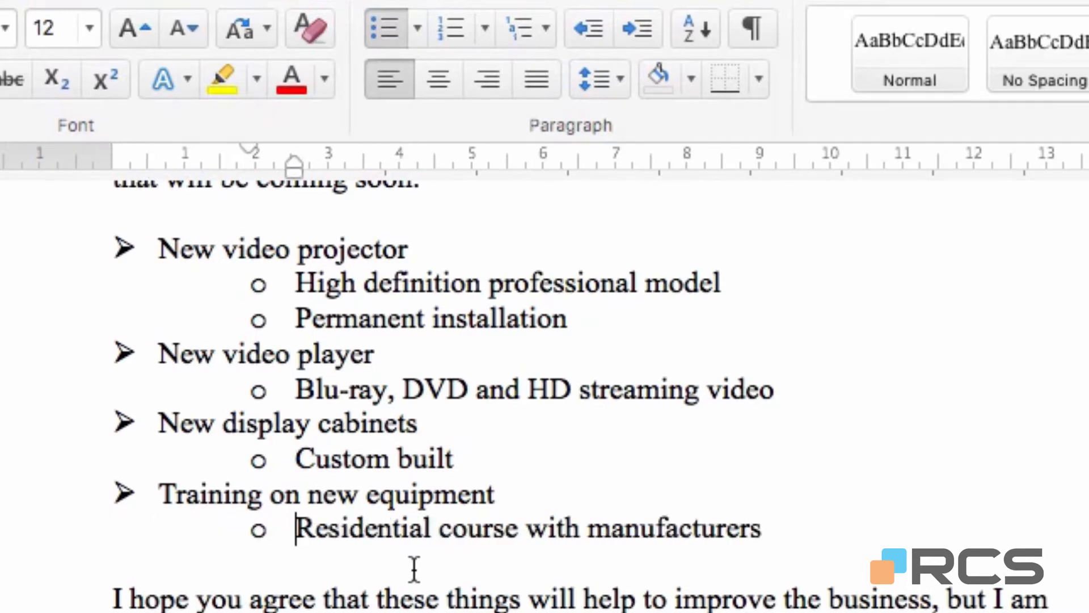
Try "Residential course with manufacturers" at the first and several deeper list levels, and return it to the second level.
key(shift+Tab)
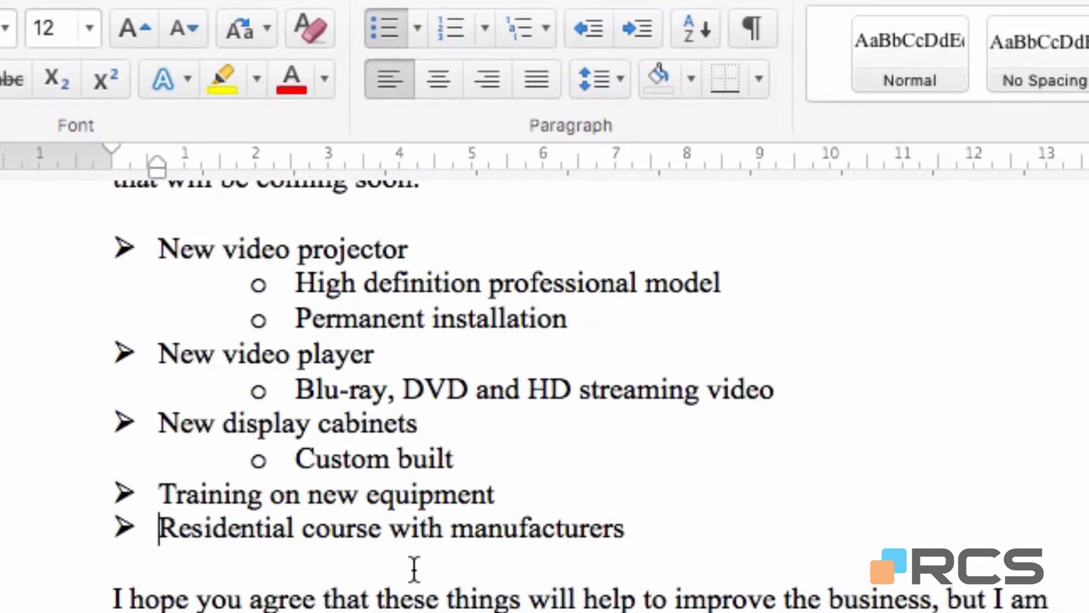
key(Tab)
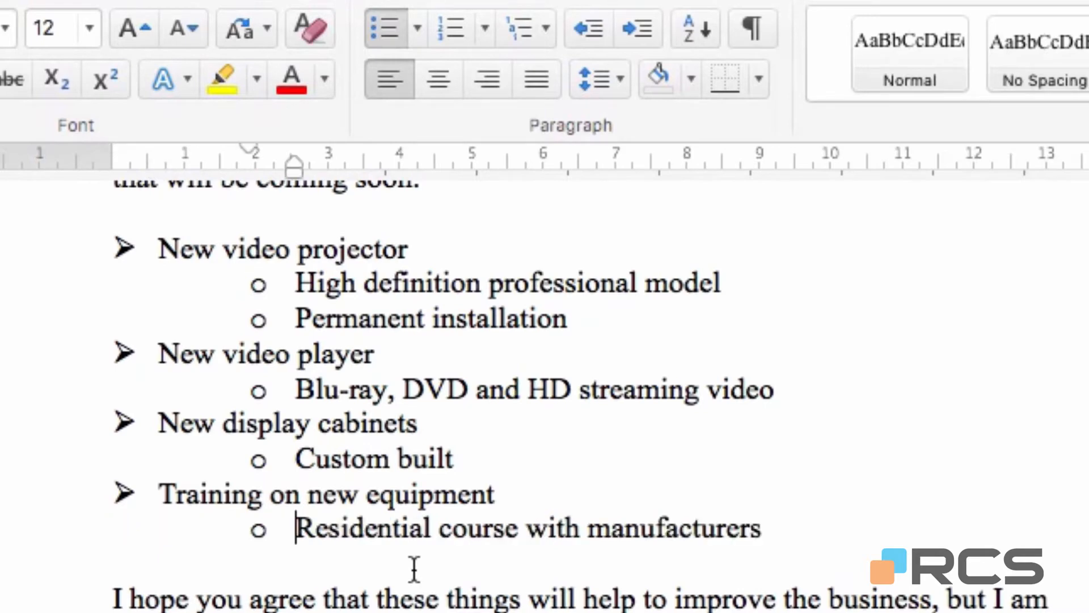
key(Tab)
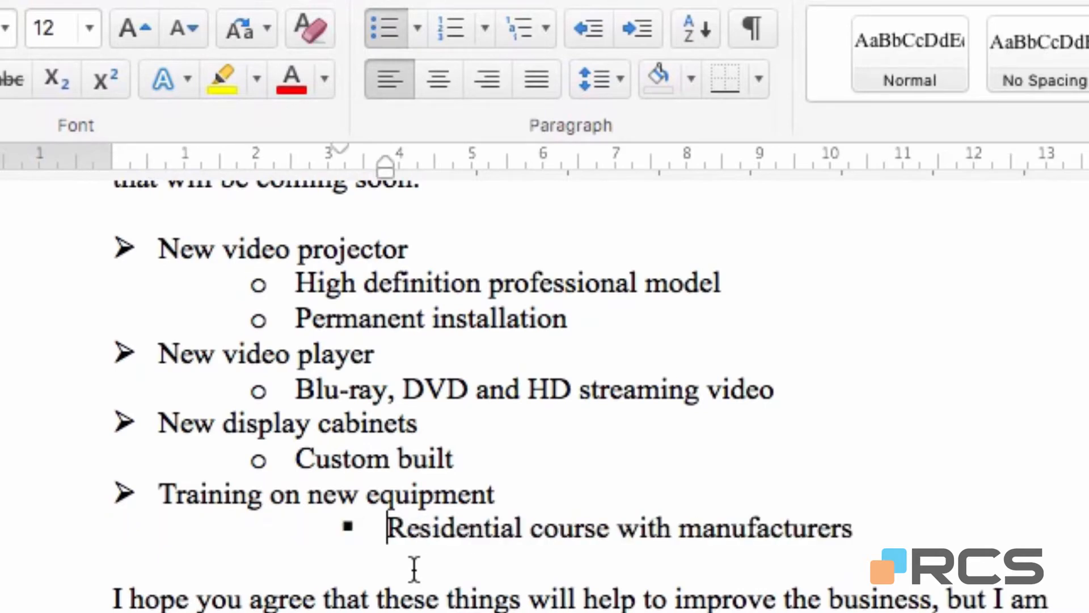
key(Tab)
key(Tab)
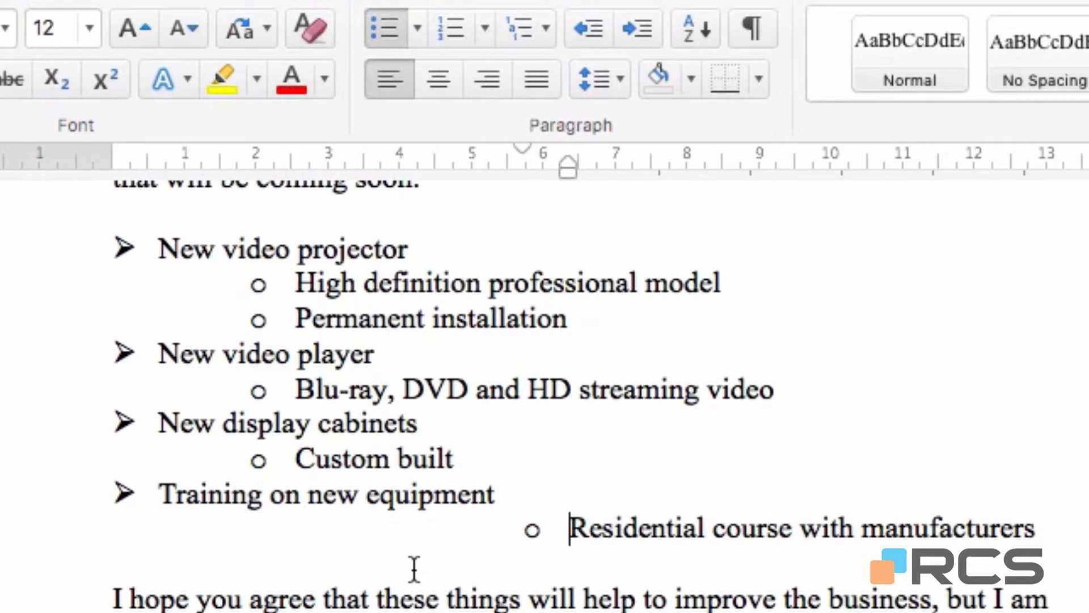
key(shift+Tab)
key(shift+Tab)
key(shift+Tab)
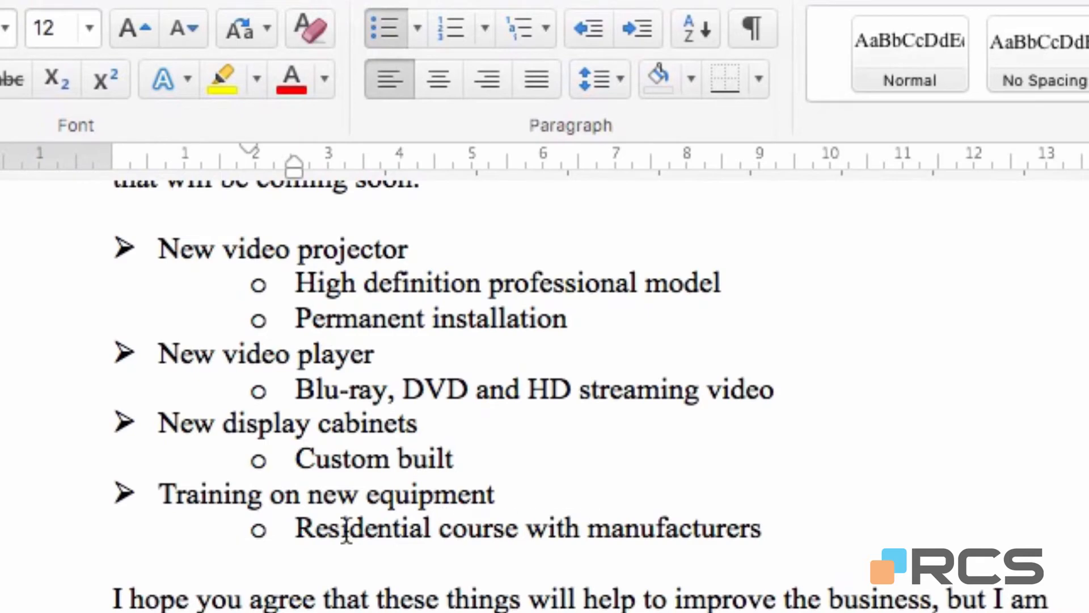
Change the second-level bullets to the four-diamond style from the Bullet Library.
click(418, 28)
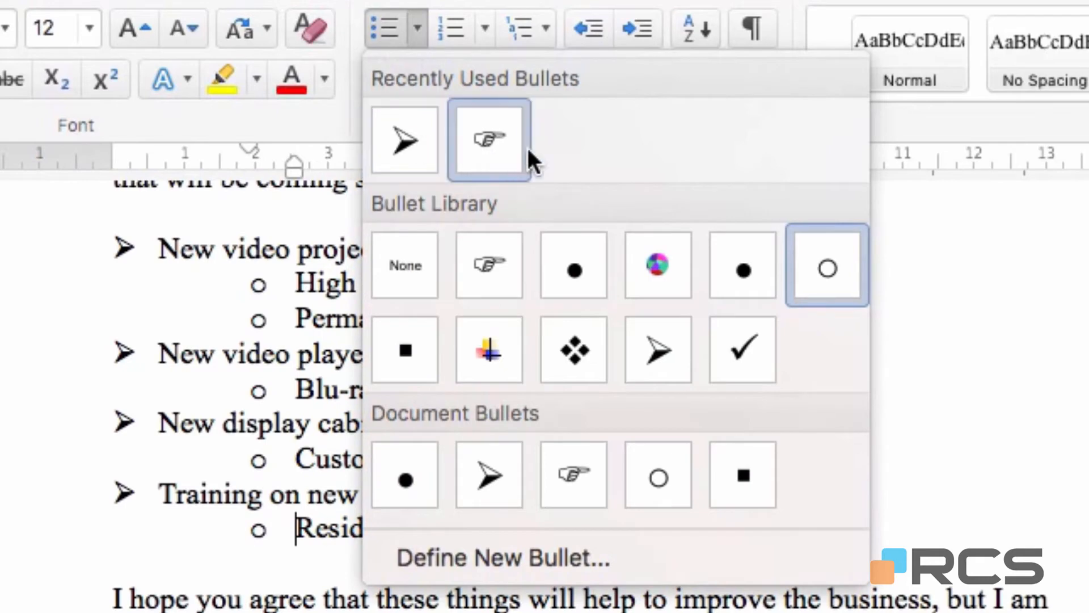
click(579, 346)
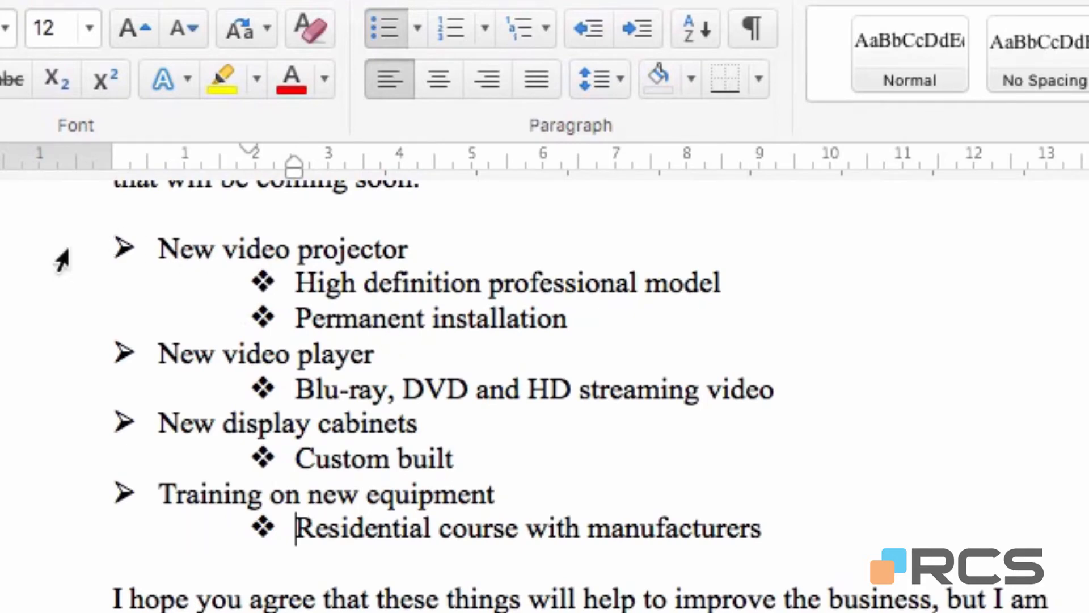
Remove the bullets from the whole improvements list and reapply them, repeating this once more.
drag(57, 254, 41, 540)
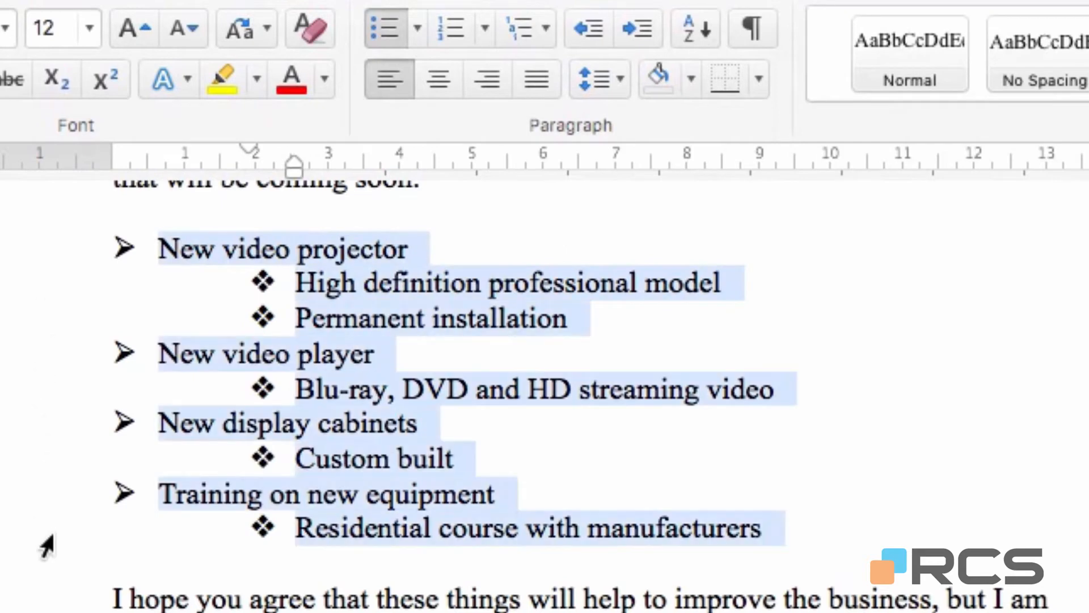
click(376, 30)
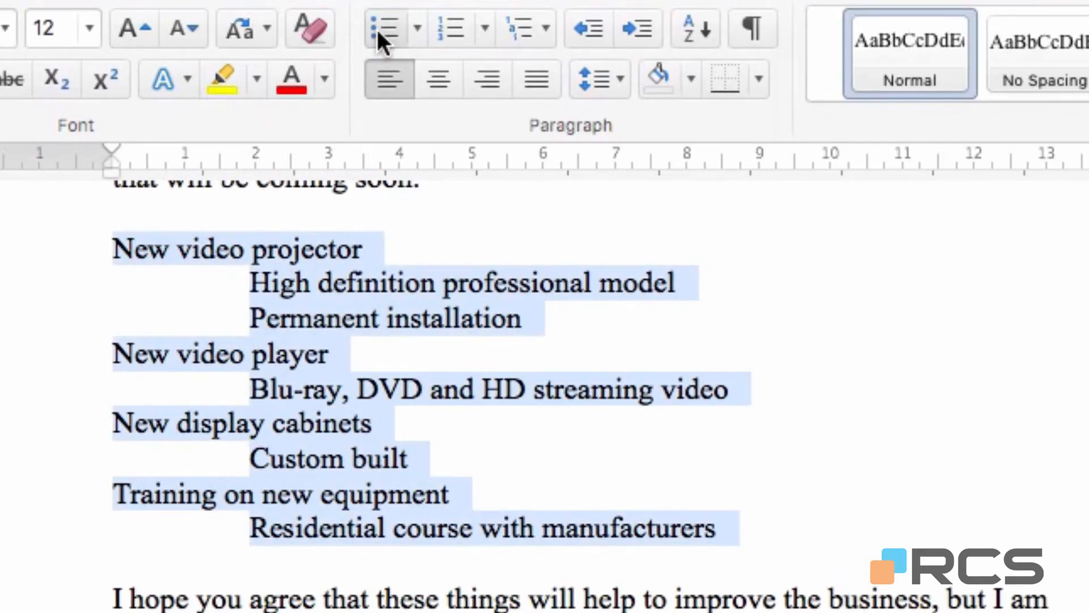
click(377, 30)
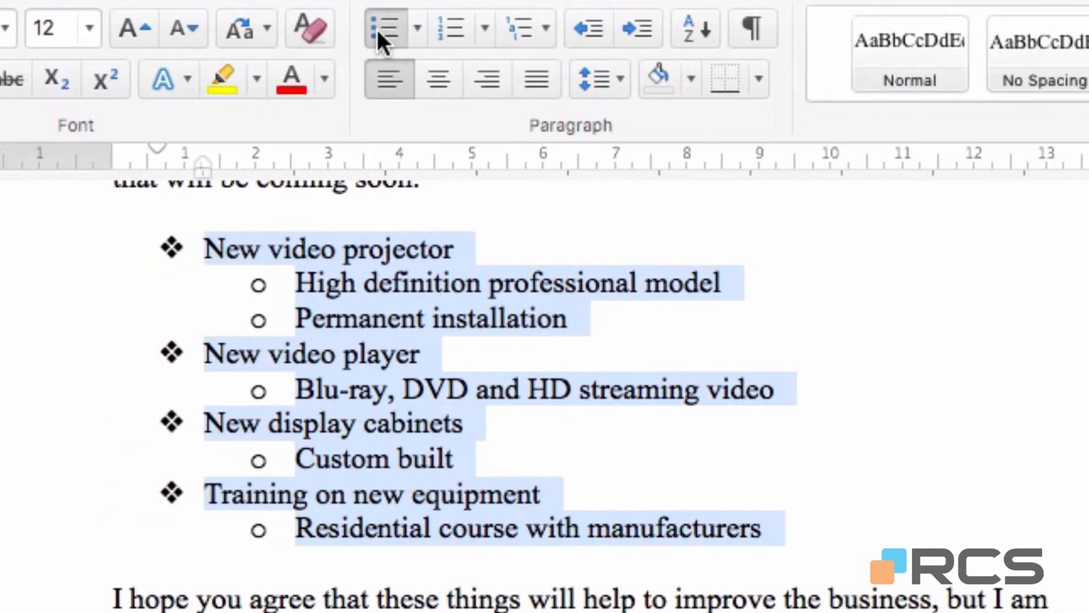
click(376, 29)
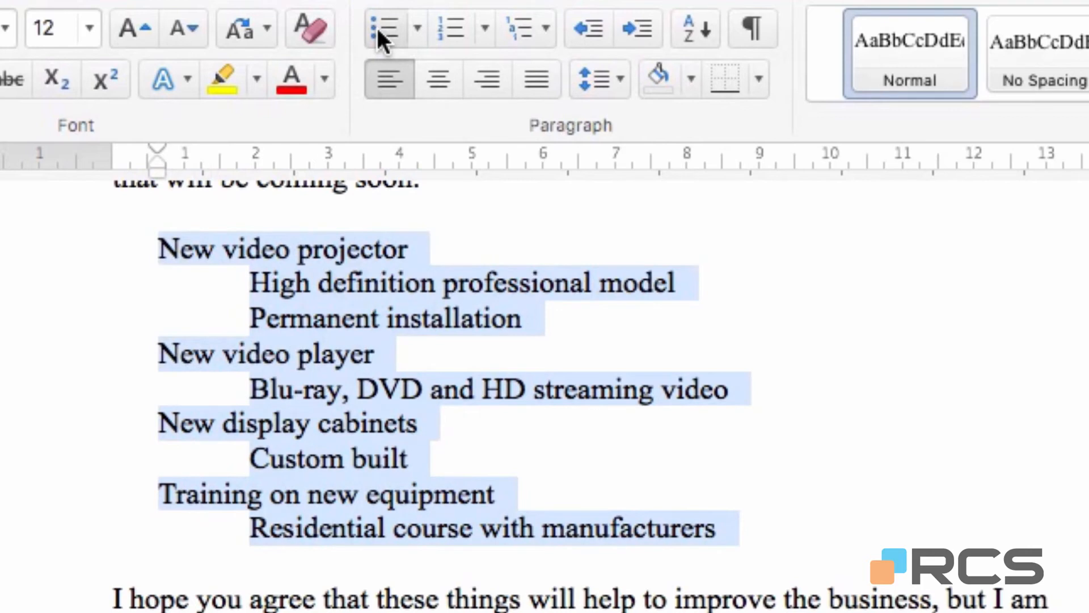
click(377, 29)
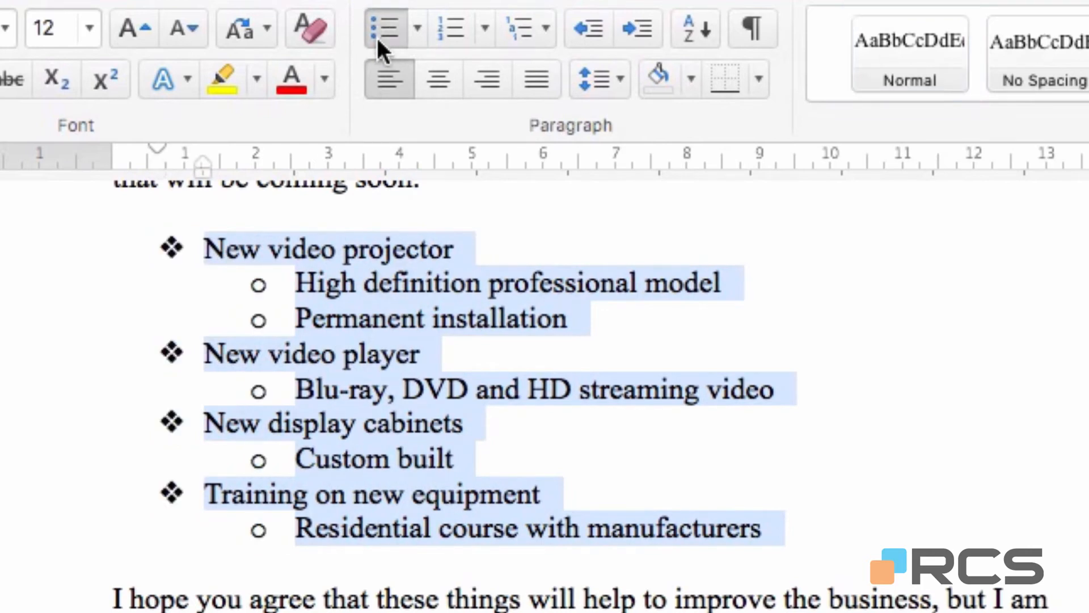
click(794, 530)
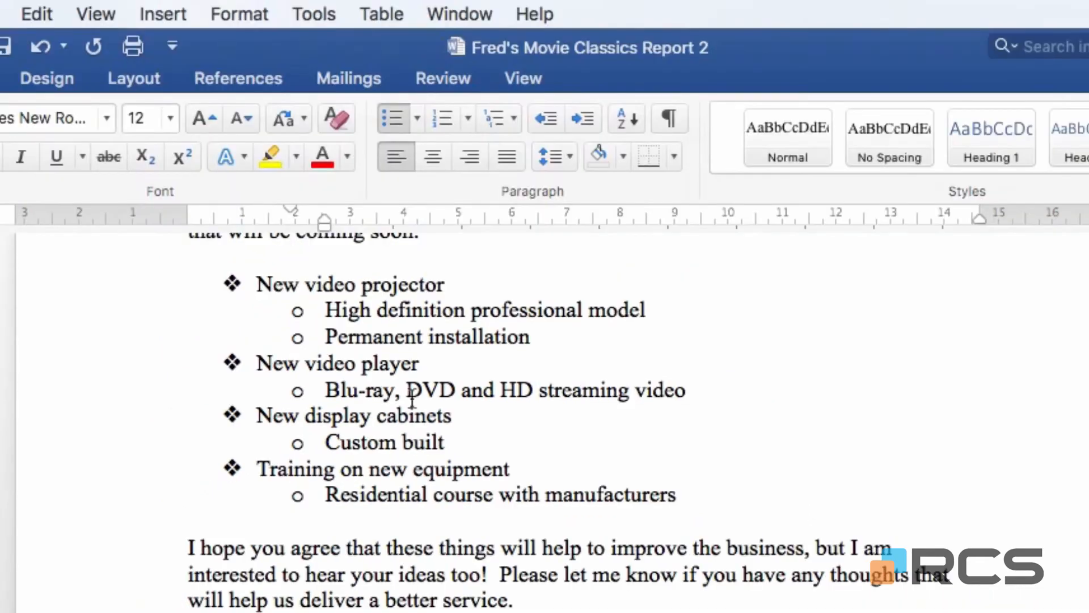
Switch to the Projector Guide document and apply numbering to the whole list of setup instructions below the photos.
click(459, 12)
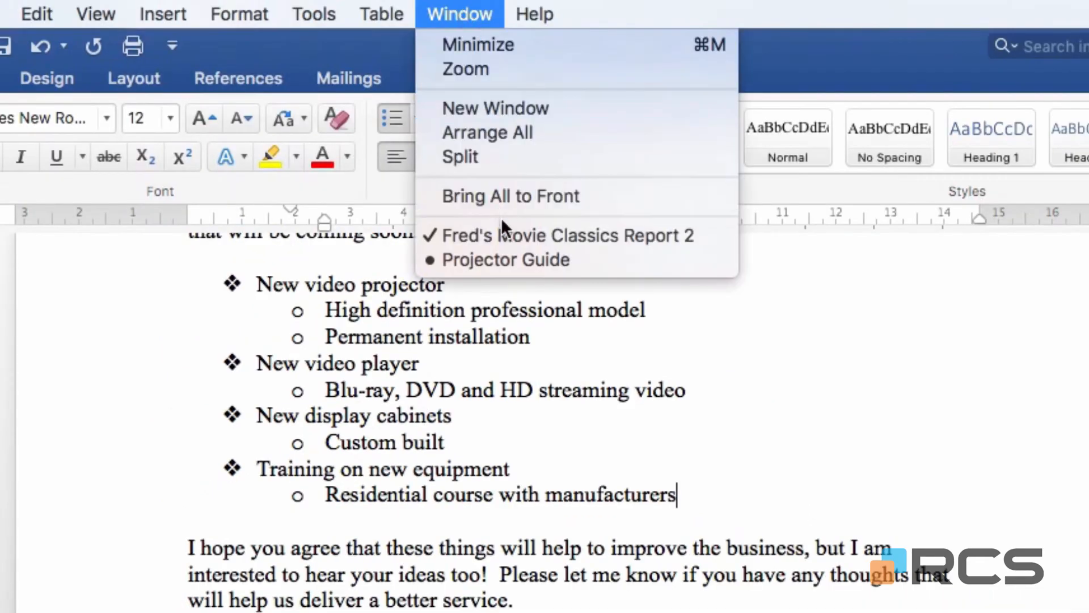
click(502, 259)
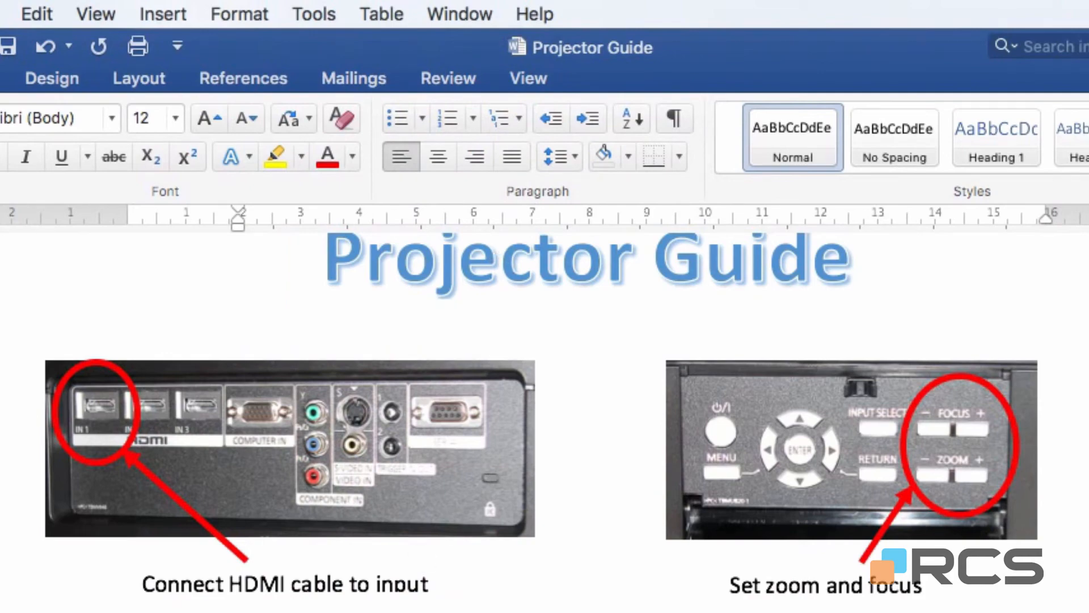
scroll(545, 414, down, 10)
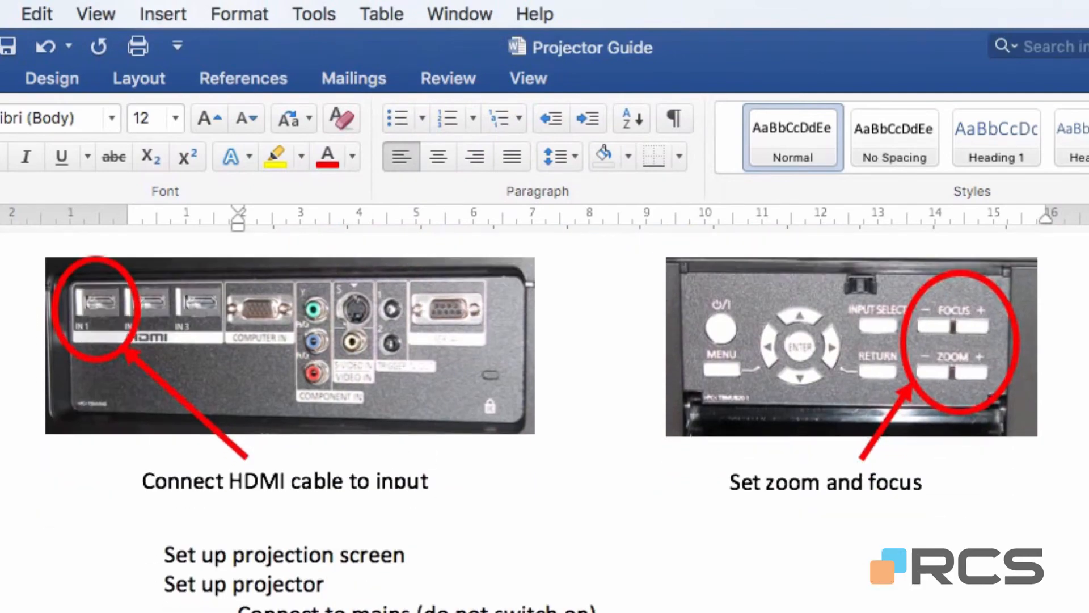
scroll(544, 414, down, 3)
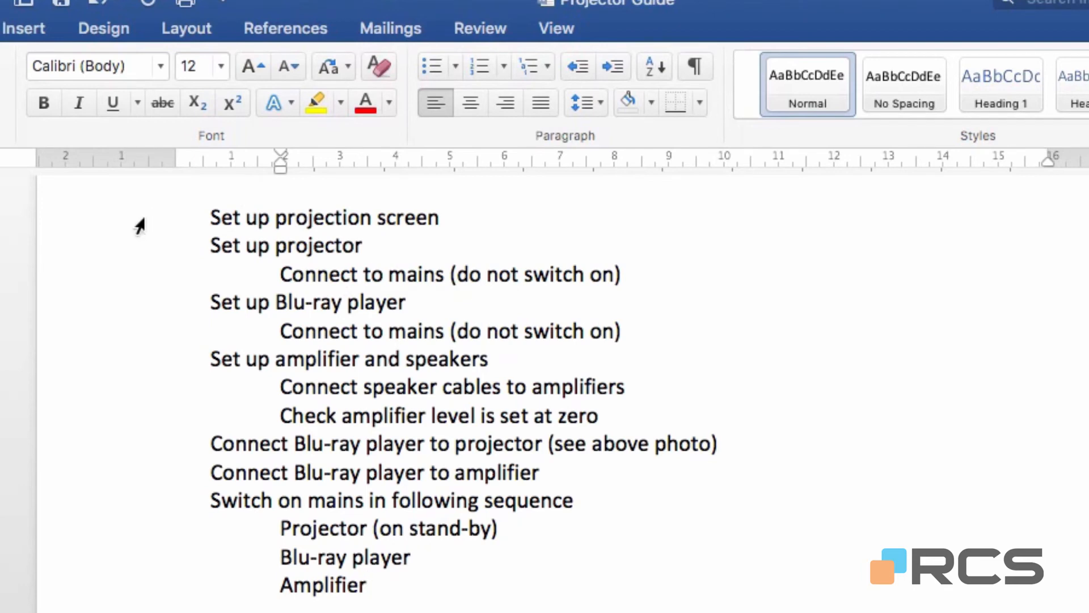
drag(137, 225, 90, 599)
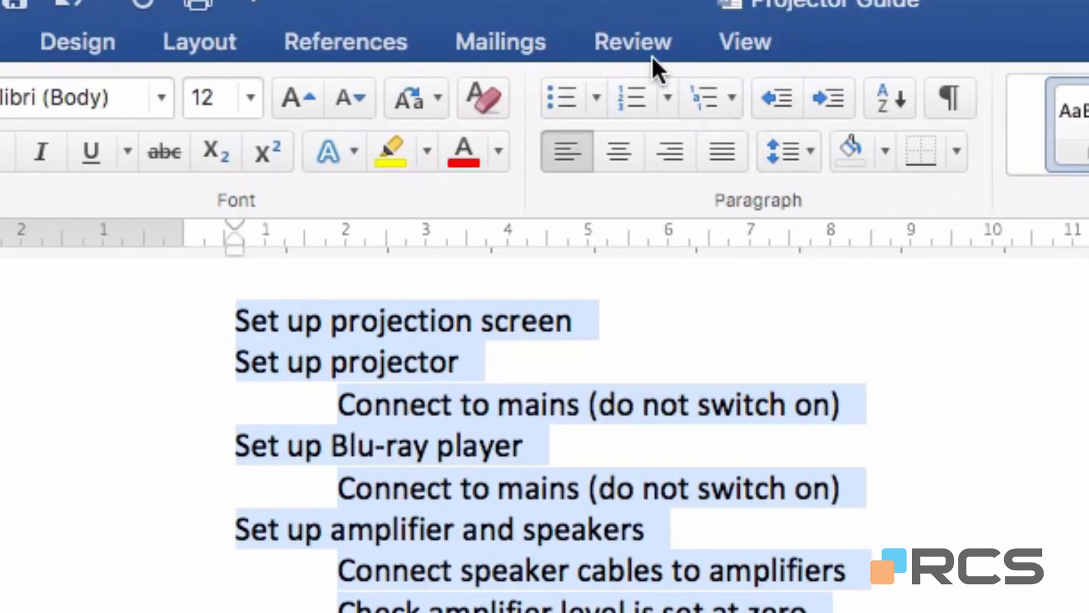
click(626, 95)
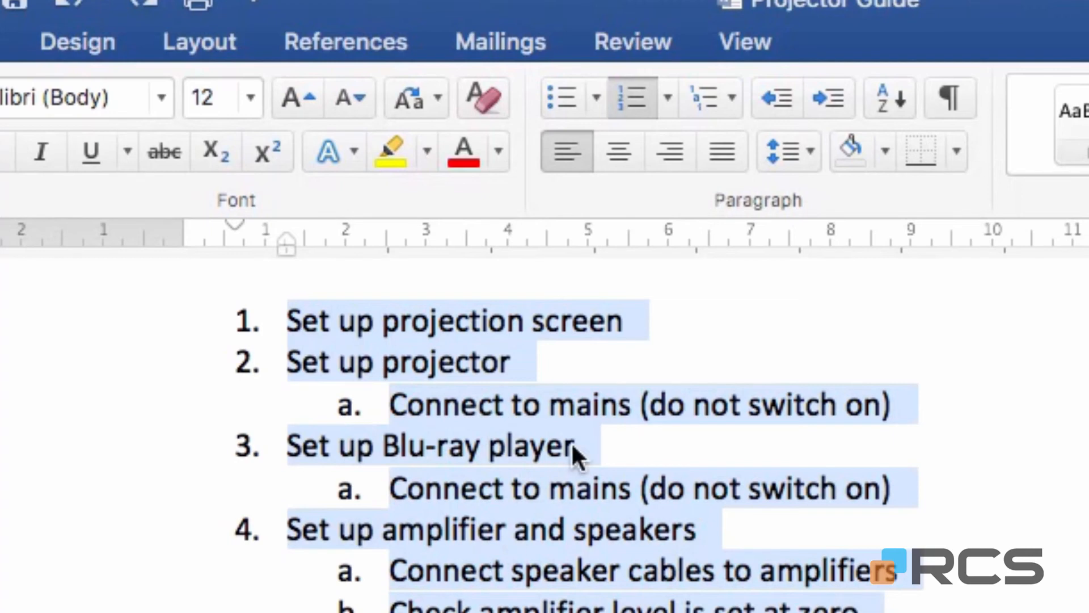
Try the lowercase Roman ii. iii. iv. number format on the list, and change it to the 1) 2) 3) format.
click(666, 82)
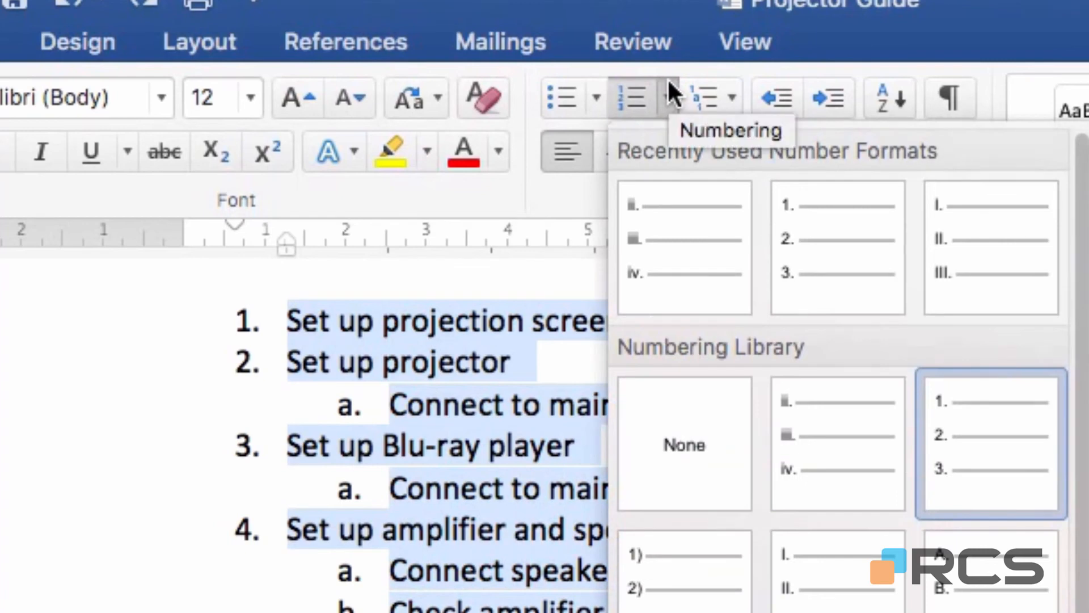
click(709, 238)
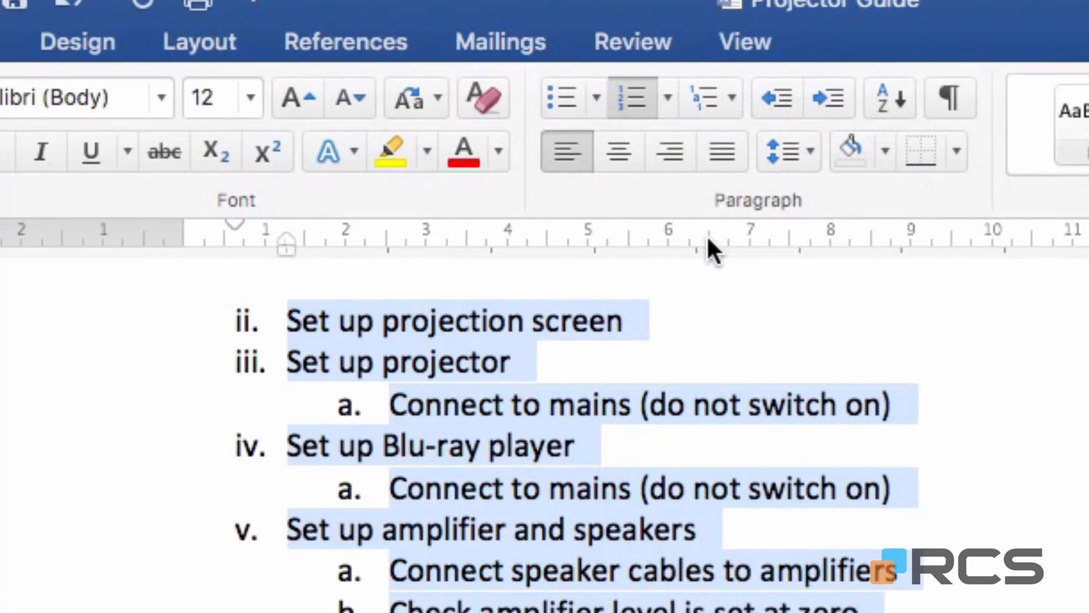
click(667, 95)
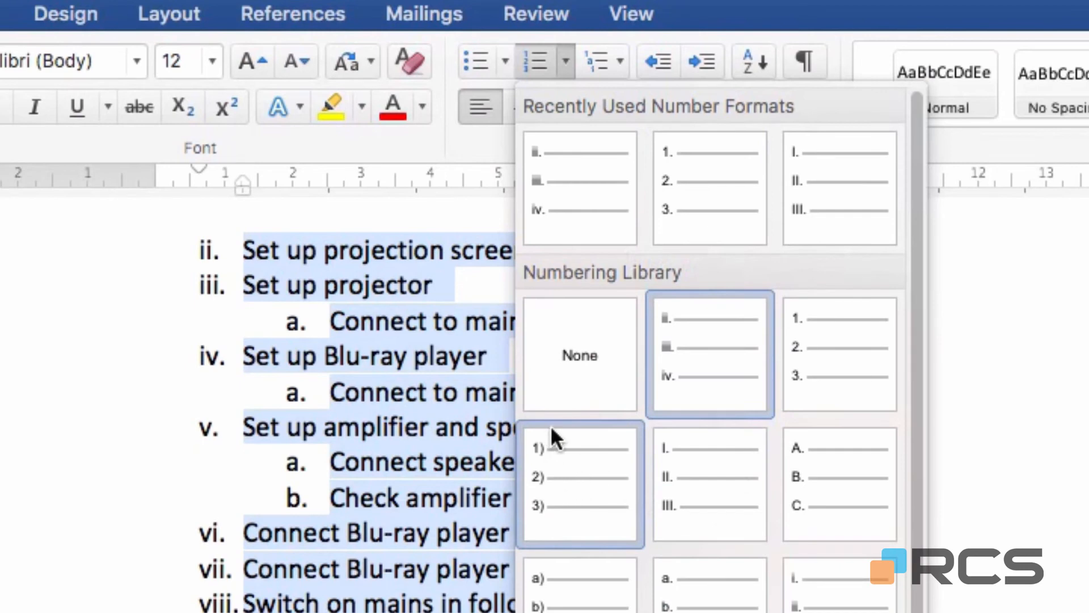
click(574, 483)
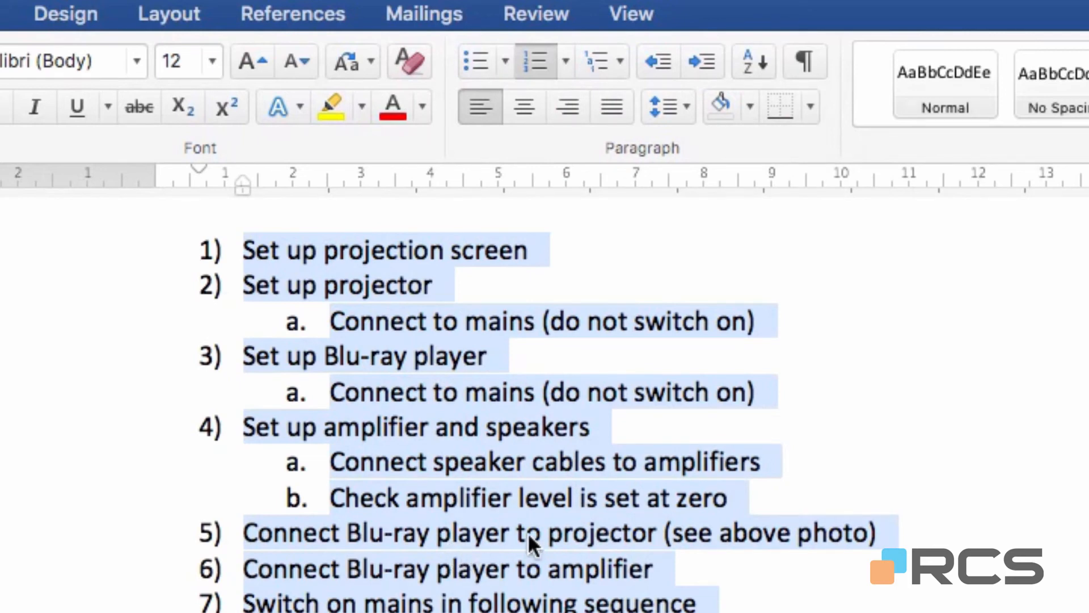
Define a new number format for the second-level items of the setup list, using the i, ii, iii number style.
click(346, 316)
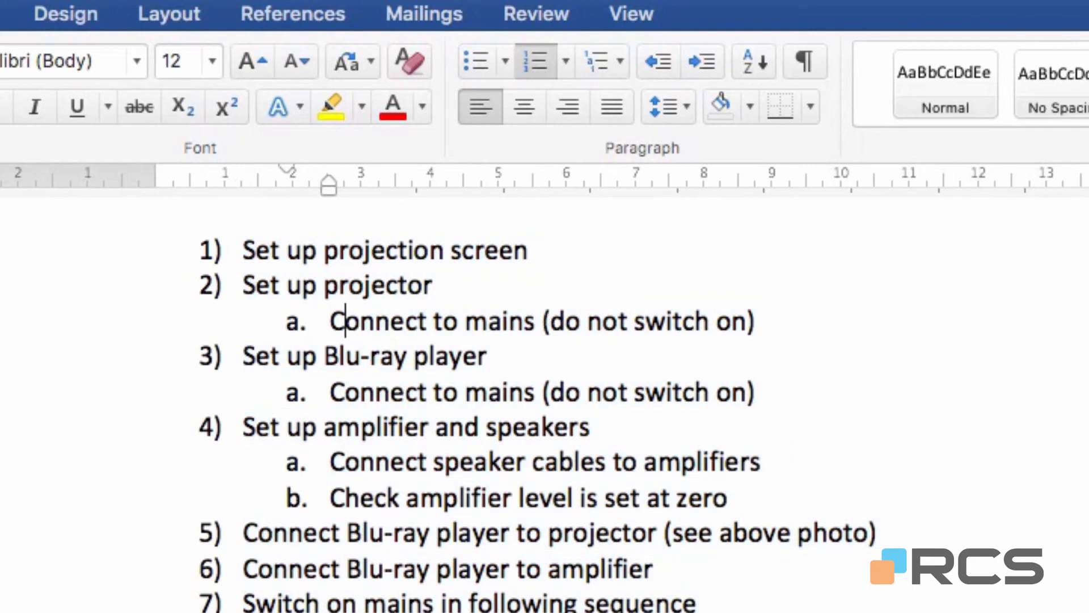
click(560, 57)
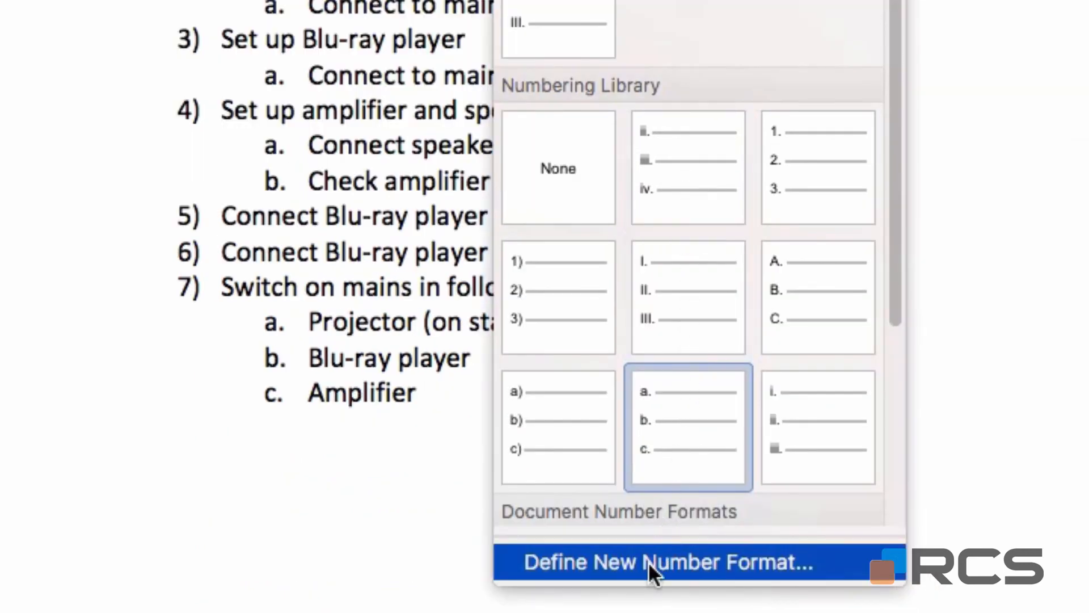
click(647, 561)
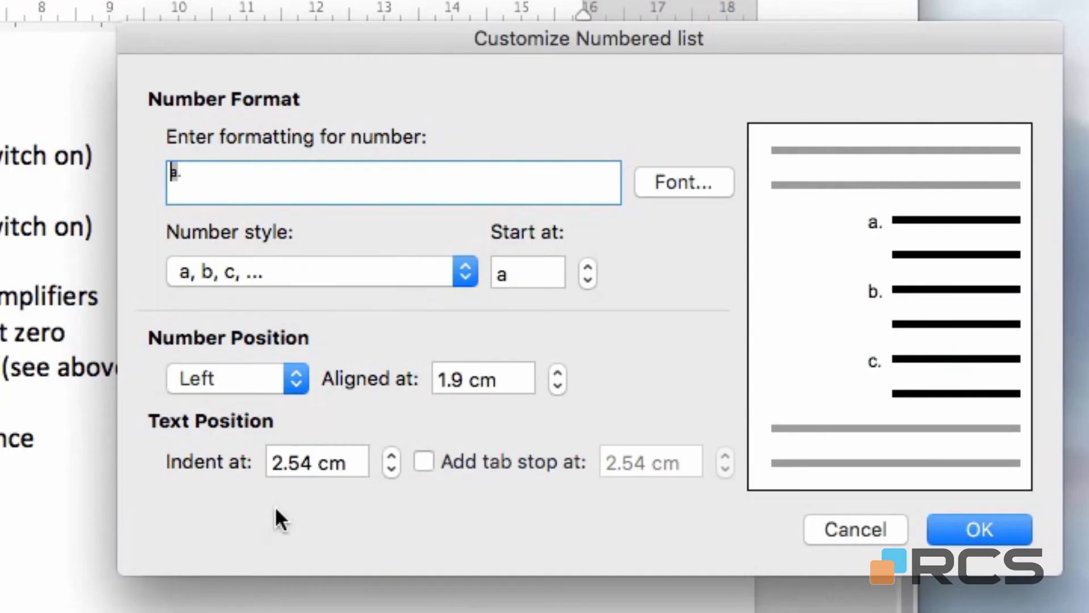
click(463, 268)
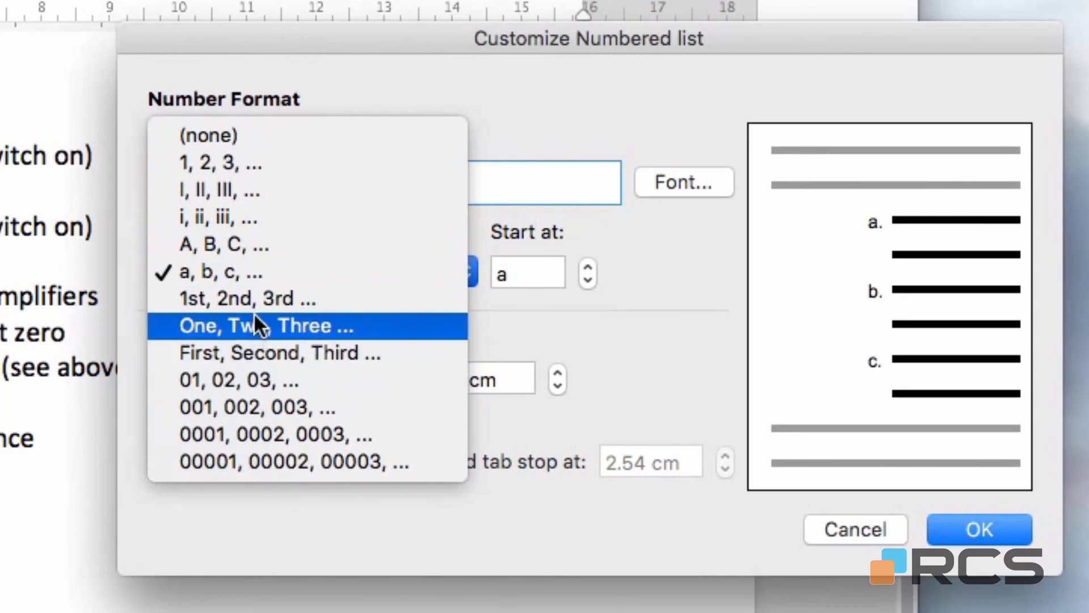
click(255, 217)
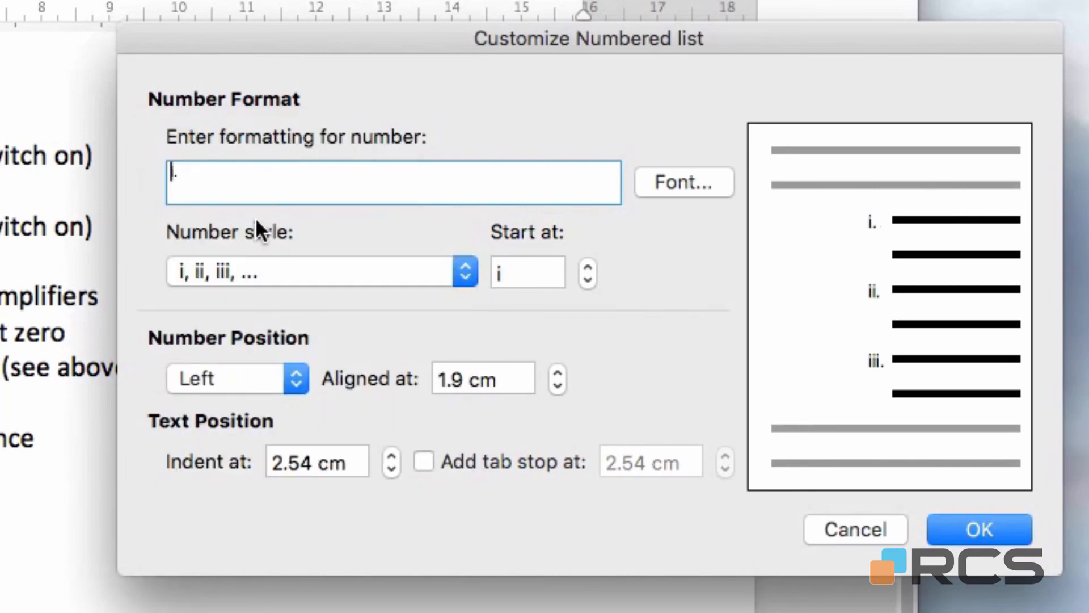
click(964, 533)
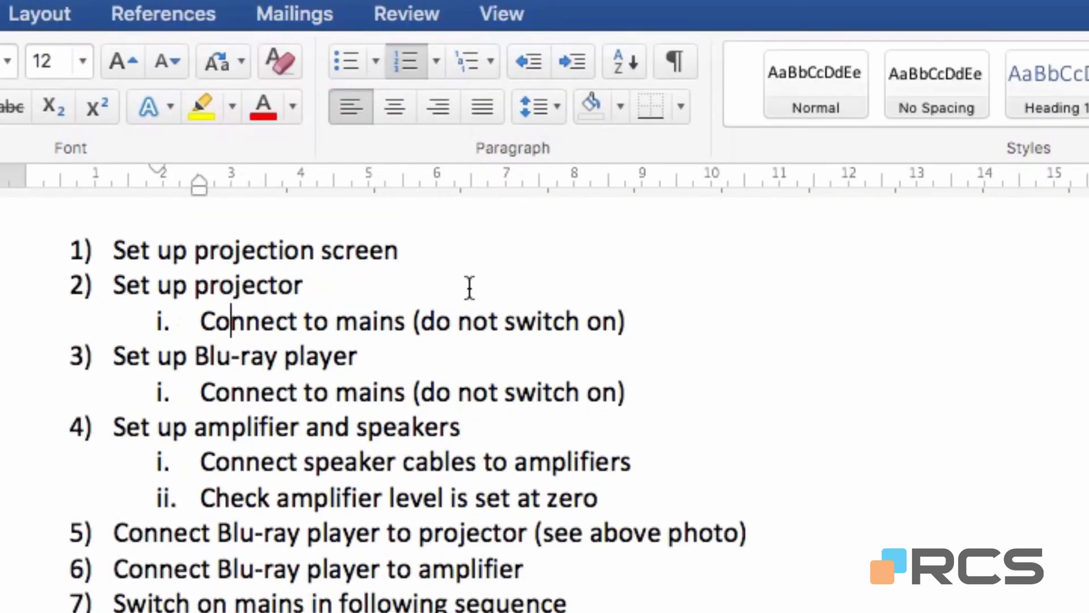
Demote the "Connect to mains" item under "Set up projector" by four list levels.
click(565, 63)
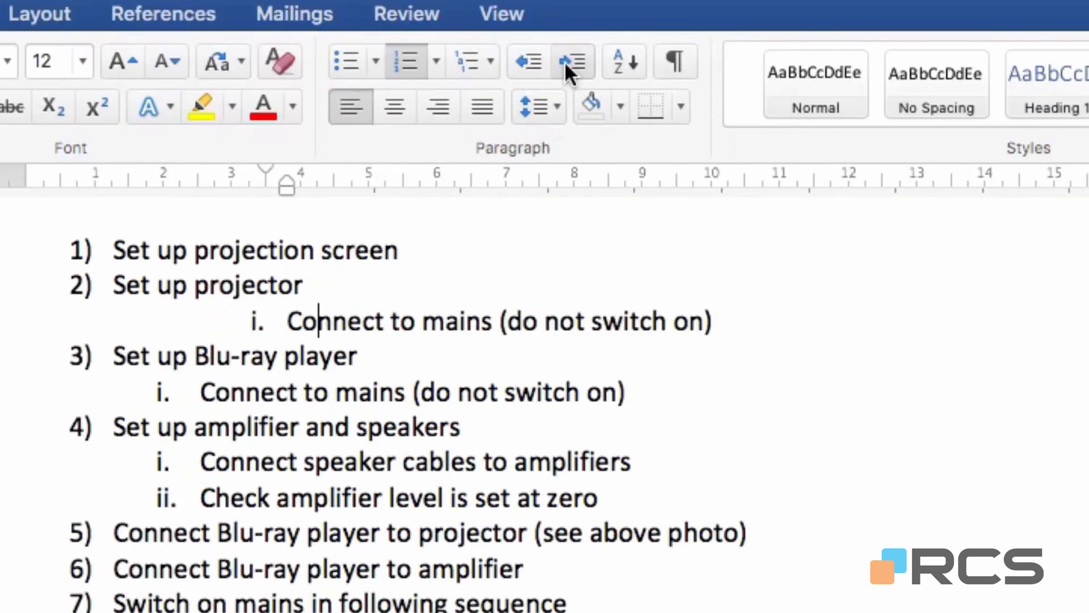
click(564, 62)
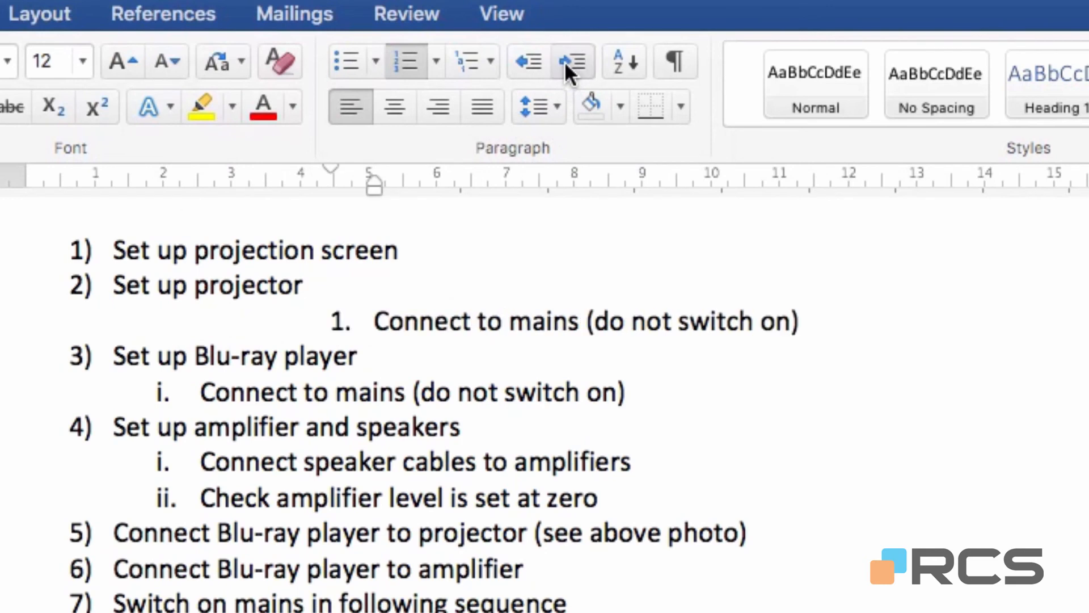
click(564, 61)
click(564, 61)
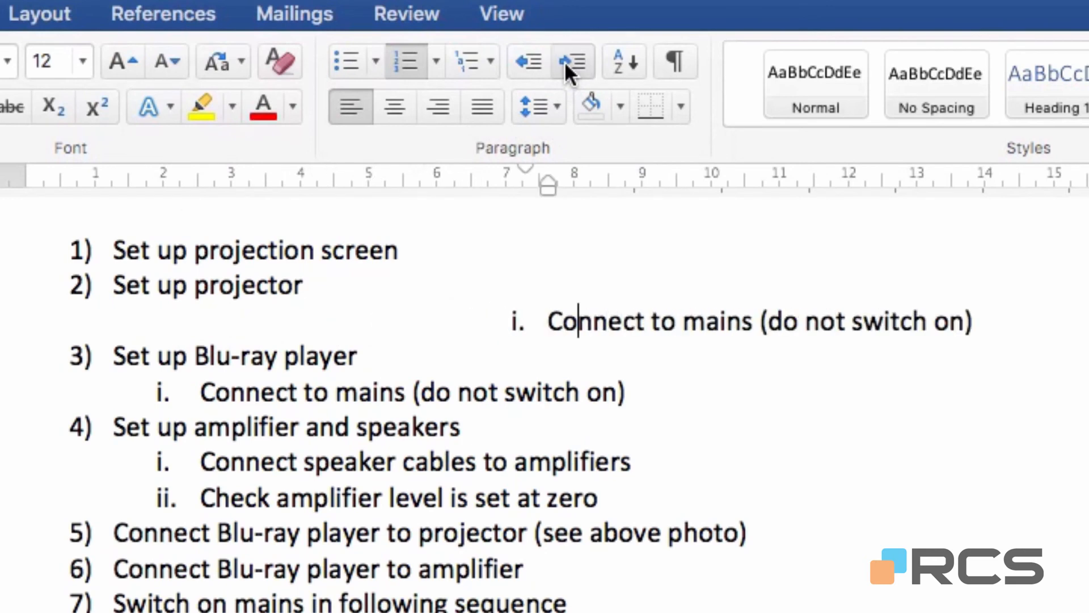
Promote the "Connect to mains" item under "Set up projector" up to the top list level, and return it to the second level.
click(522, 62)
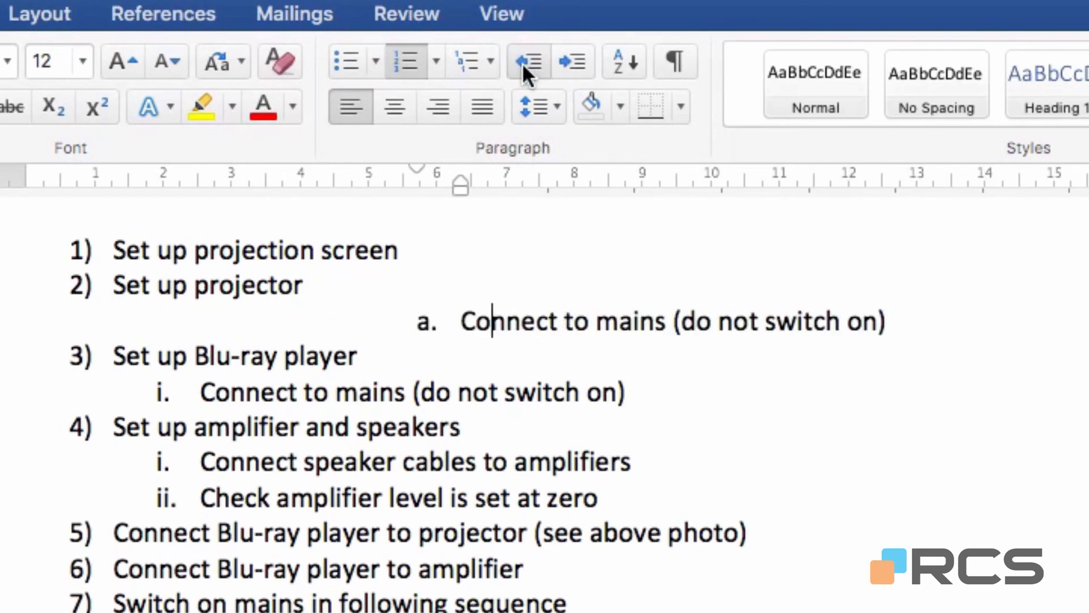
click(522, 63)
click(523, 63)
click(523, 63)
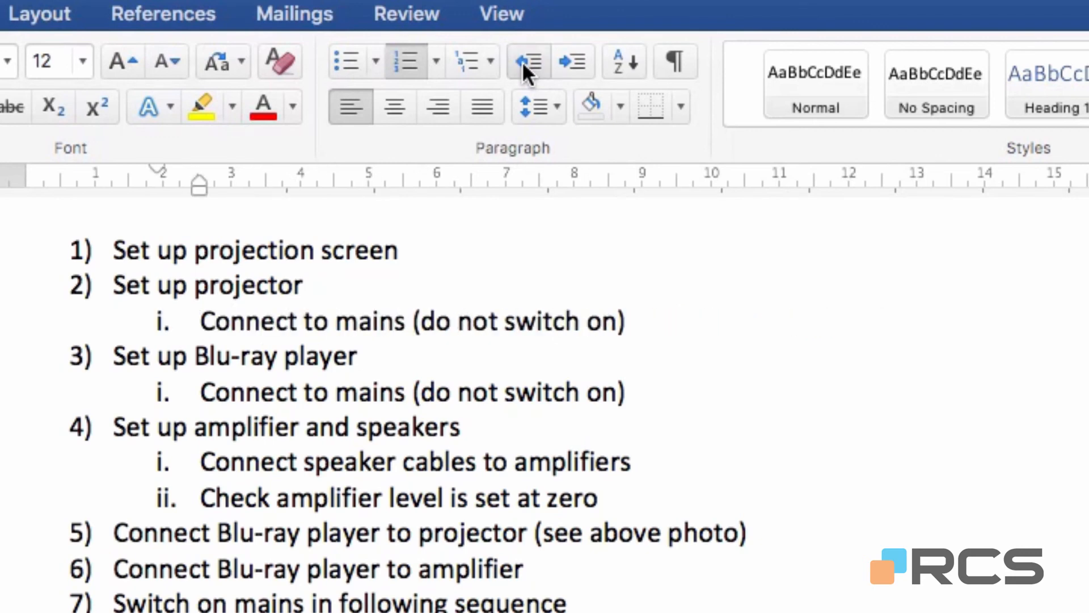
click(522, 61)
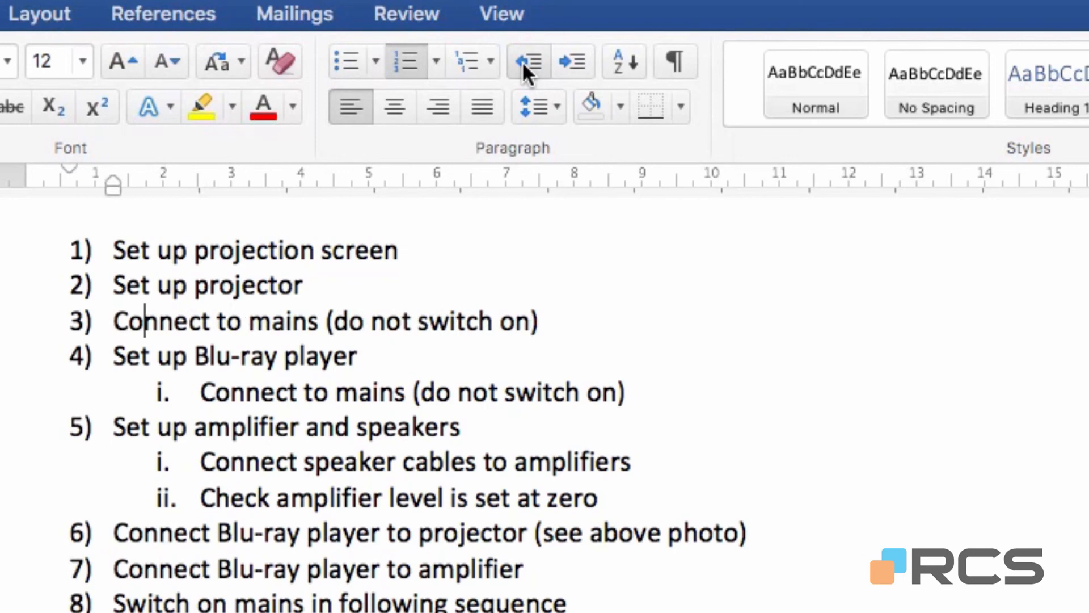
click(574, 59)
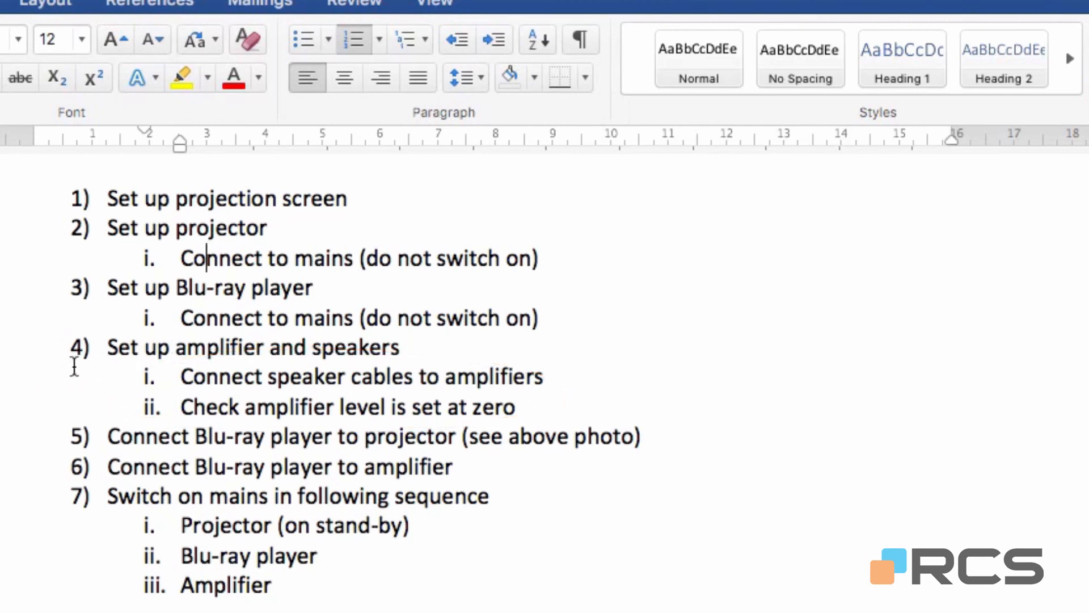
Change the two sub-items under "Set up amplifier and speakers" to four-diamond bullets from the Bullet Library.
drag(12, 380, 7, 410)
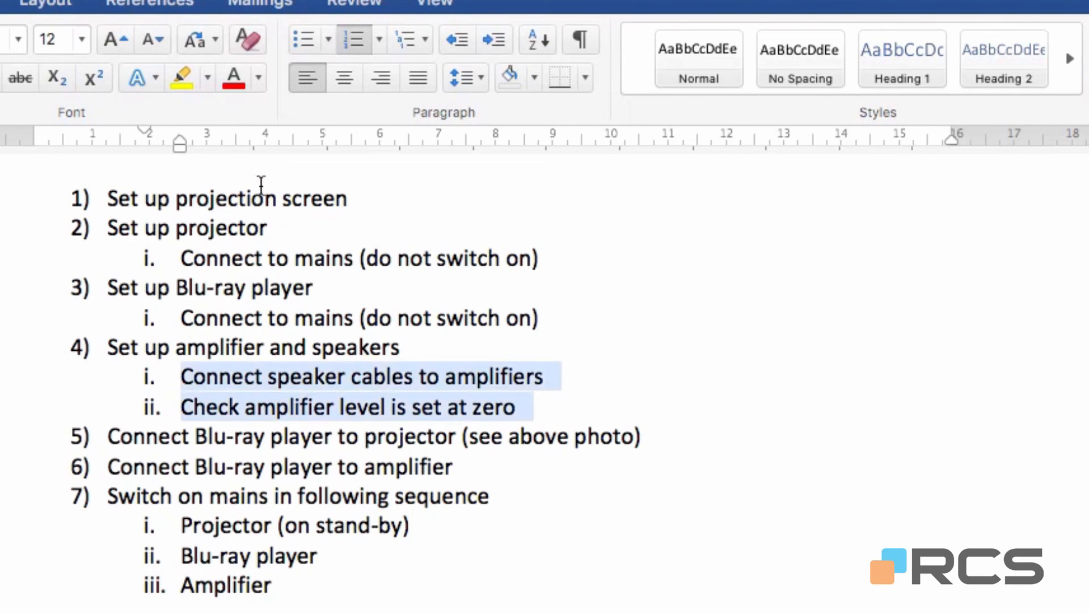
click(327, 39)
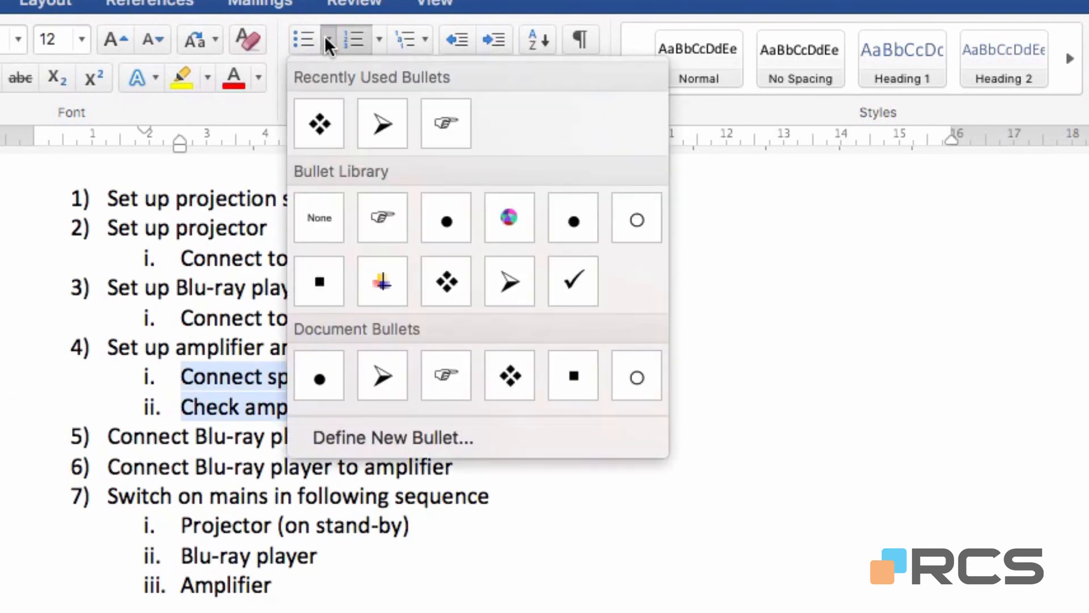
click(455, 294)
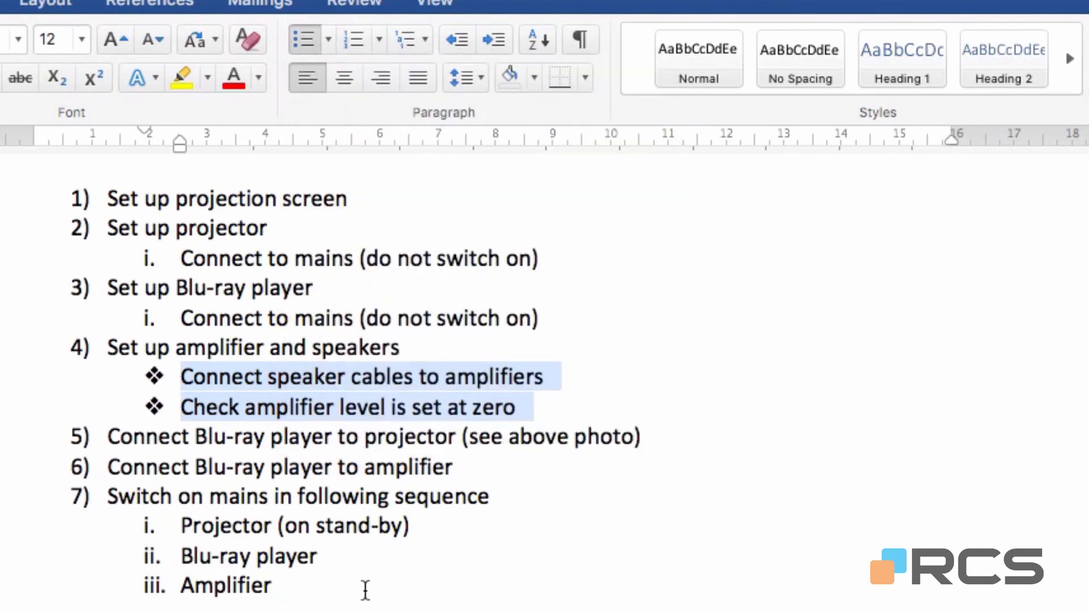